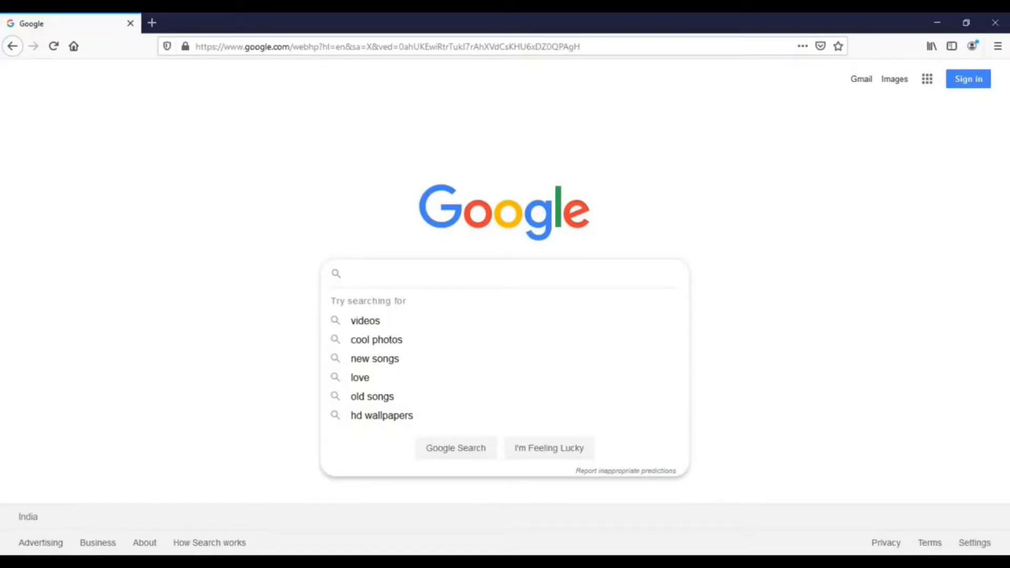
Search Google for "jenkins" and open the download page on the official Jenkins site.
type("jen")
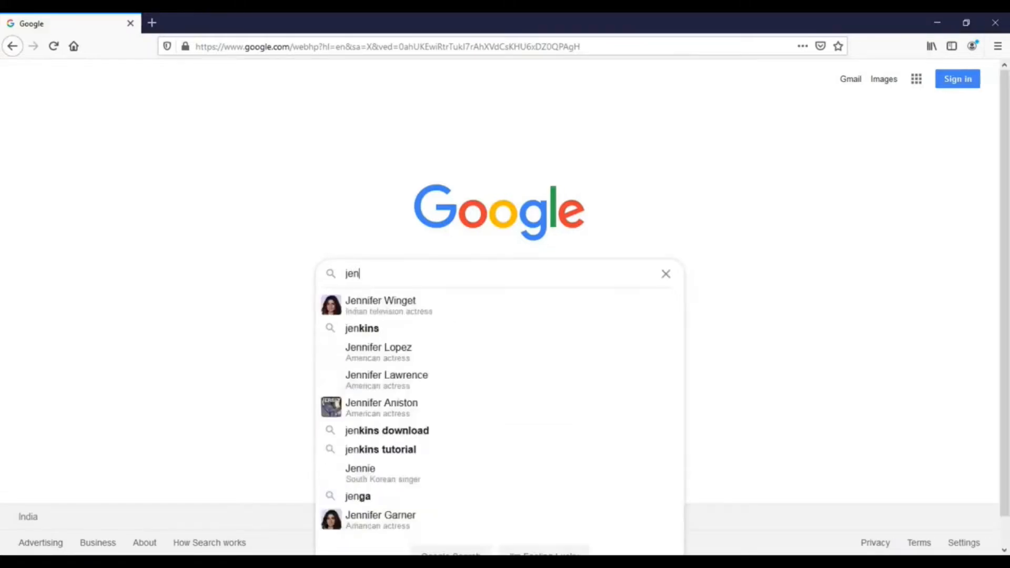
type("kins")
key("Return")
left_click(134, 192)
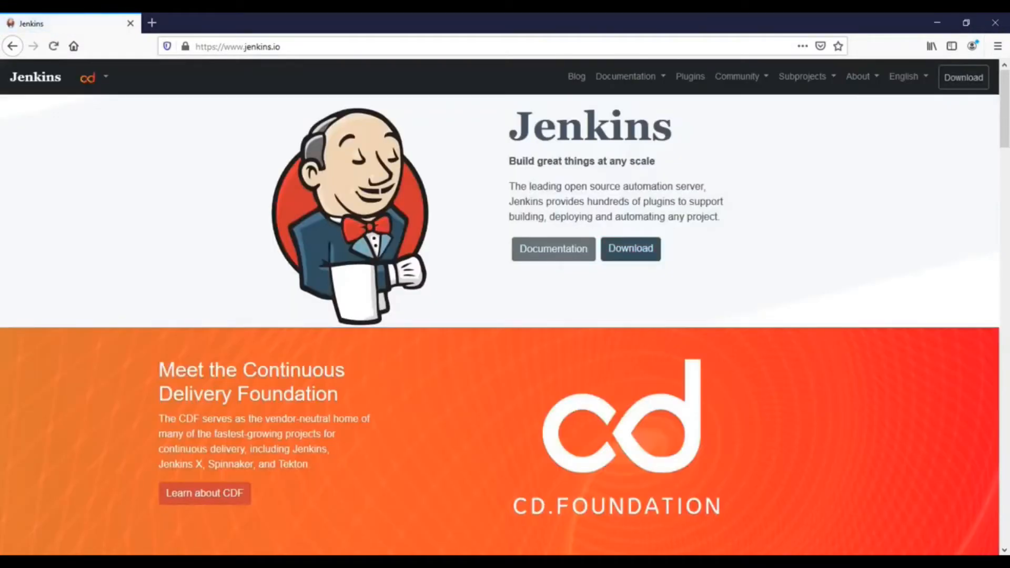
left_click(630, 248)
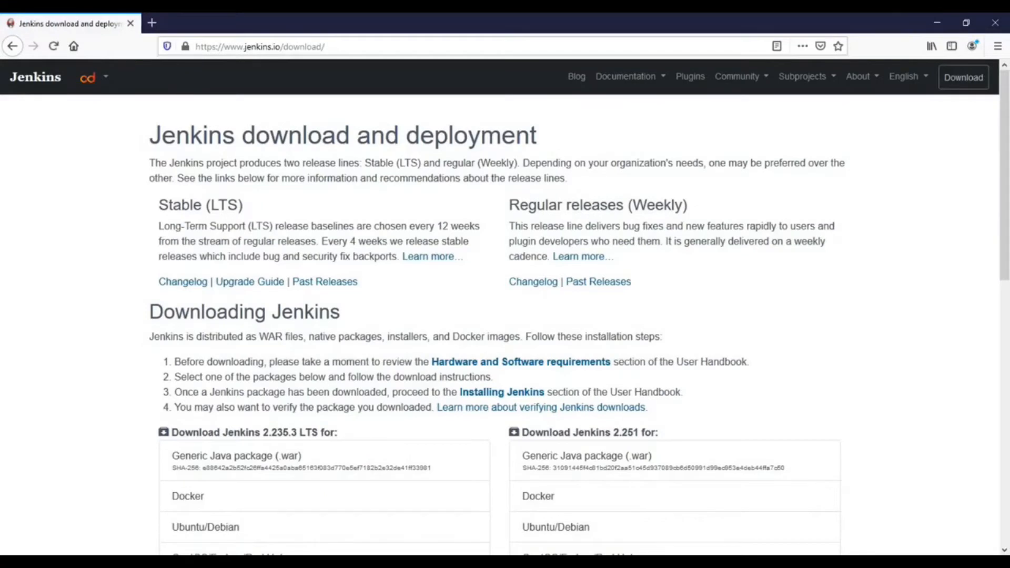
scroll(324, 302, "down", 4)
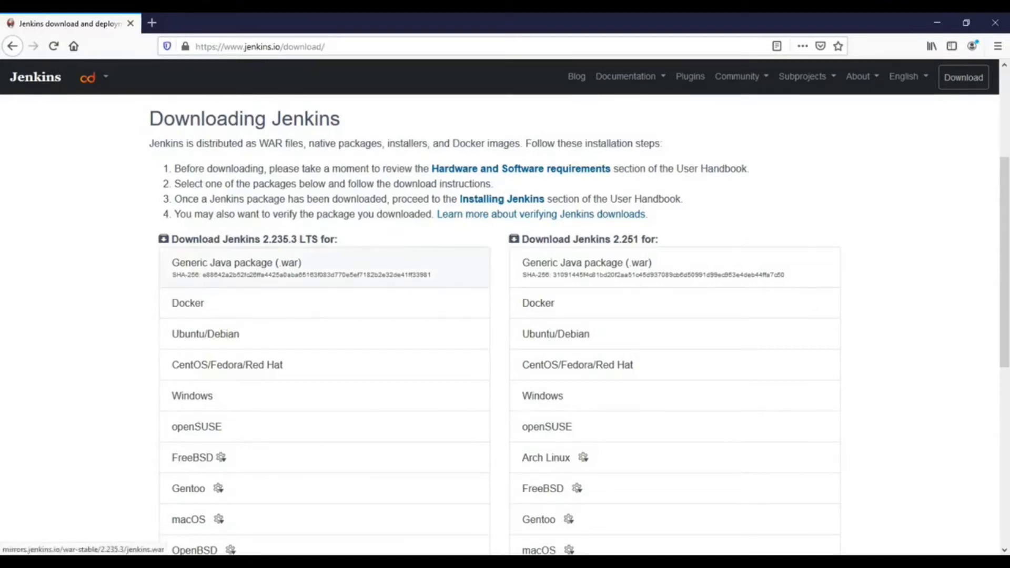
left_click(237, 265)
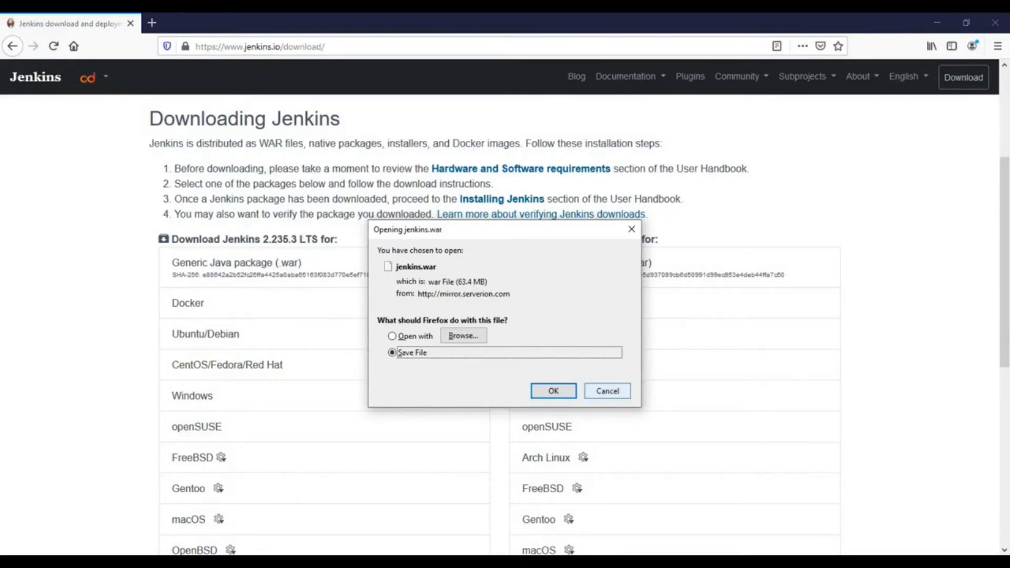
left_click(608, 391)
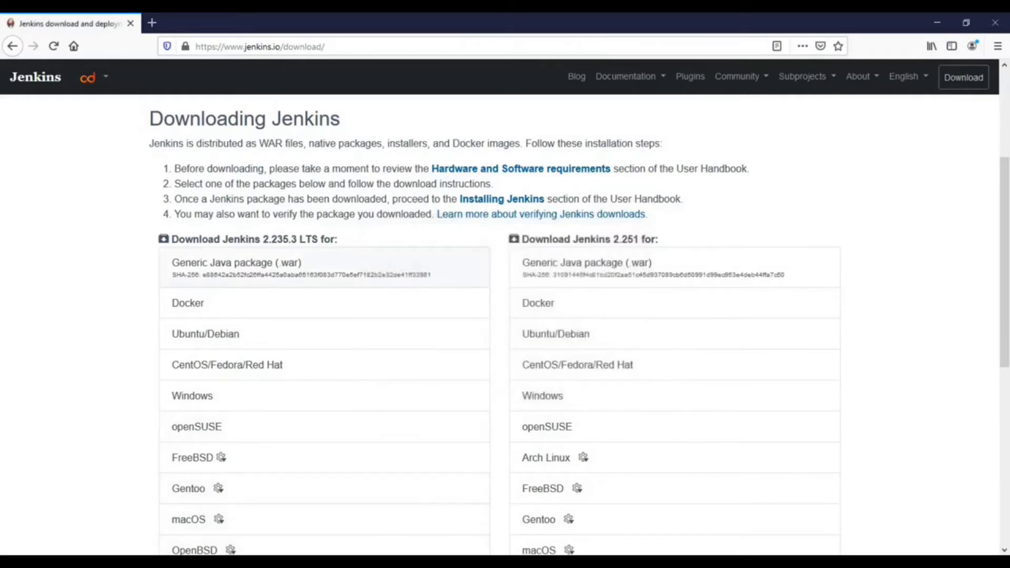
Switch to File Explorer and locate the jenkins.war file in the Downloads folder.
left_click(293, 561)
left_click(363, 516)
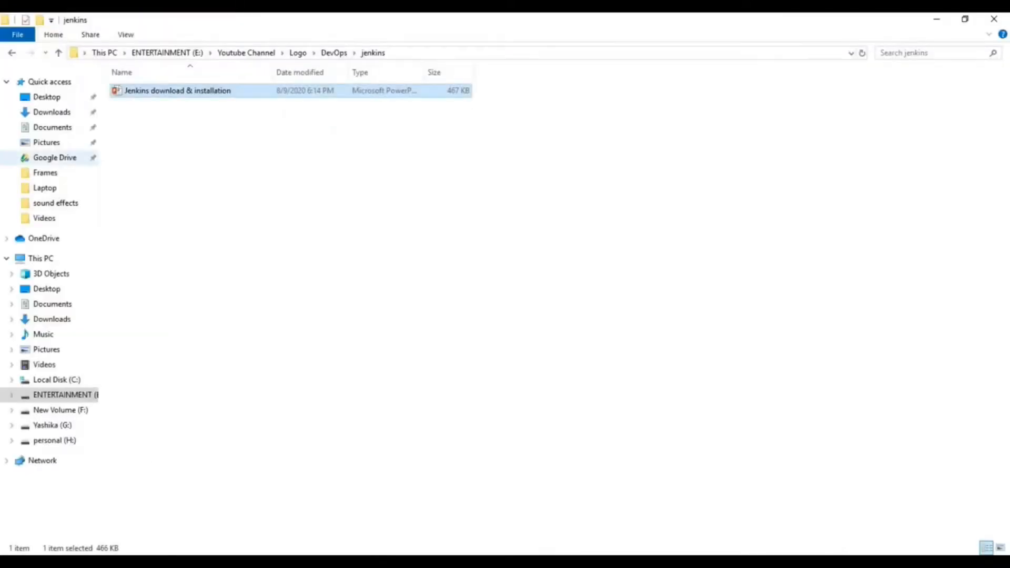
left_click(51, 112)
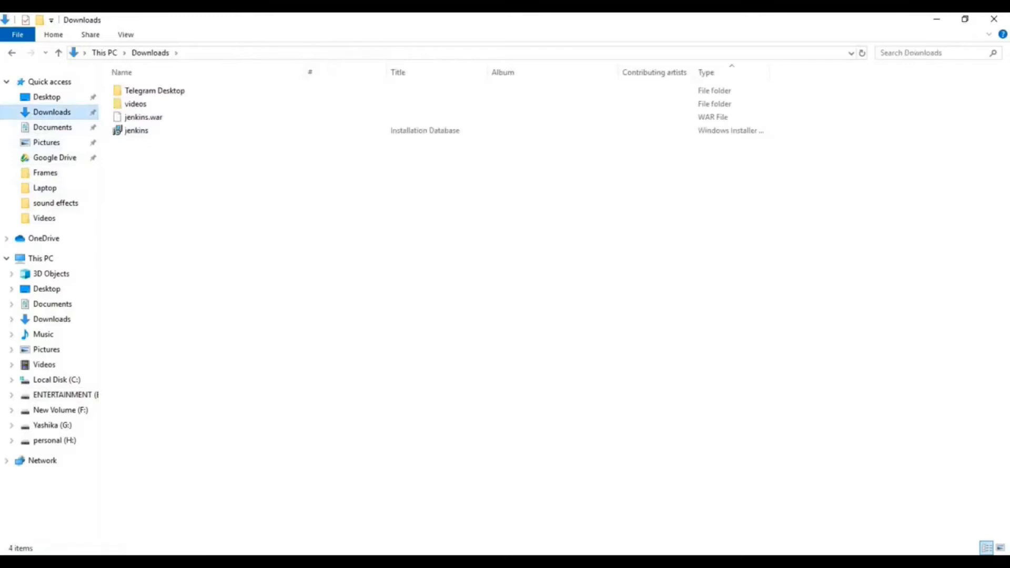
left_click(143, 118)
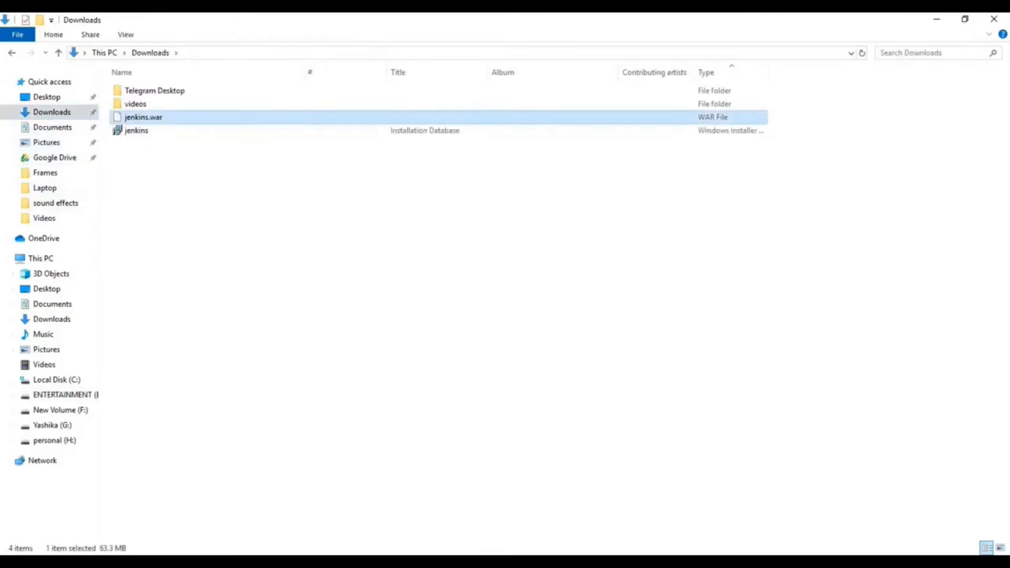
left_click(226, 211)
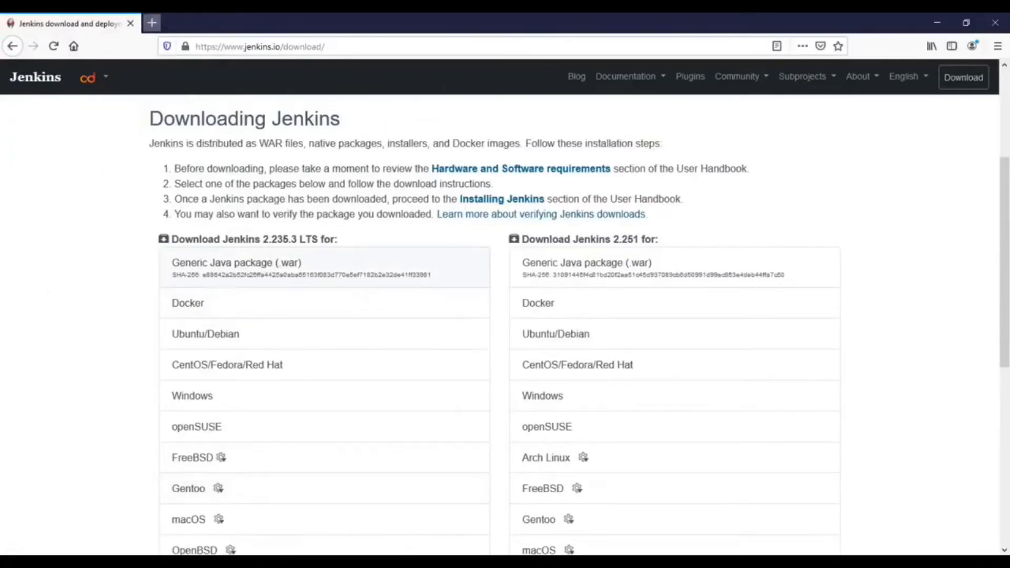
Search Google for "tomcat" in a new browser tab and open the Tomcat 8 download page on the Apache Tomcat site.
key("ctrl+t")
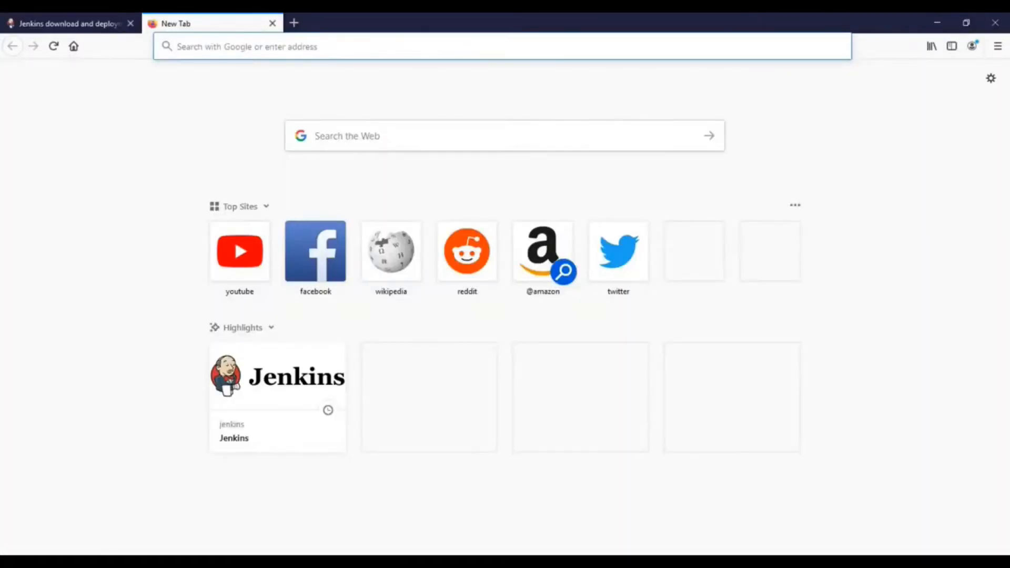
type("google.com")
key("Return")
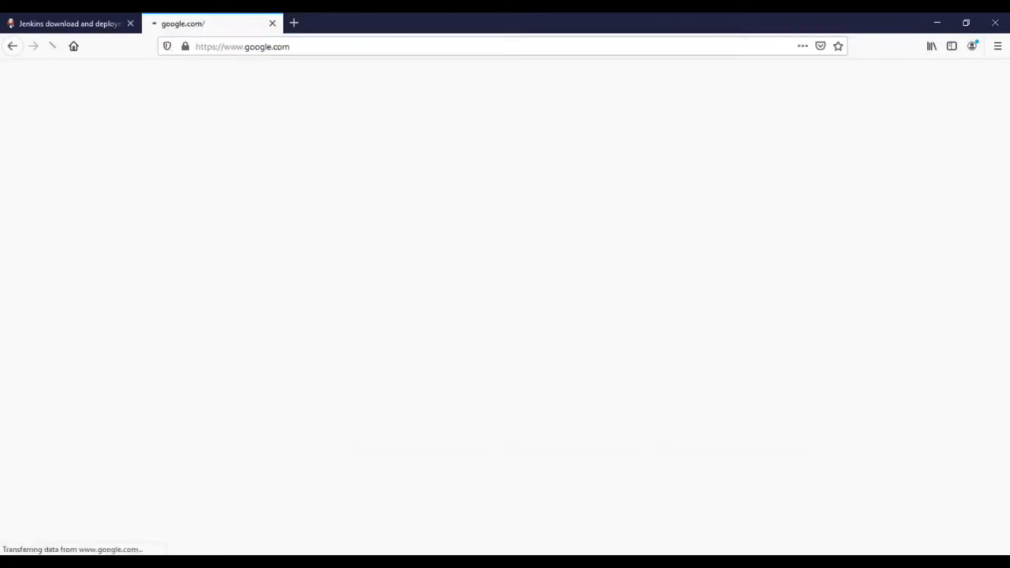
type("tomcat")
key("Return")
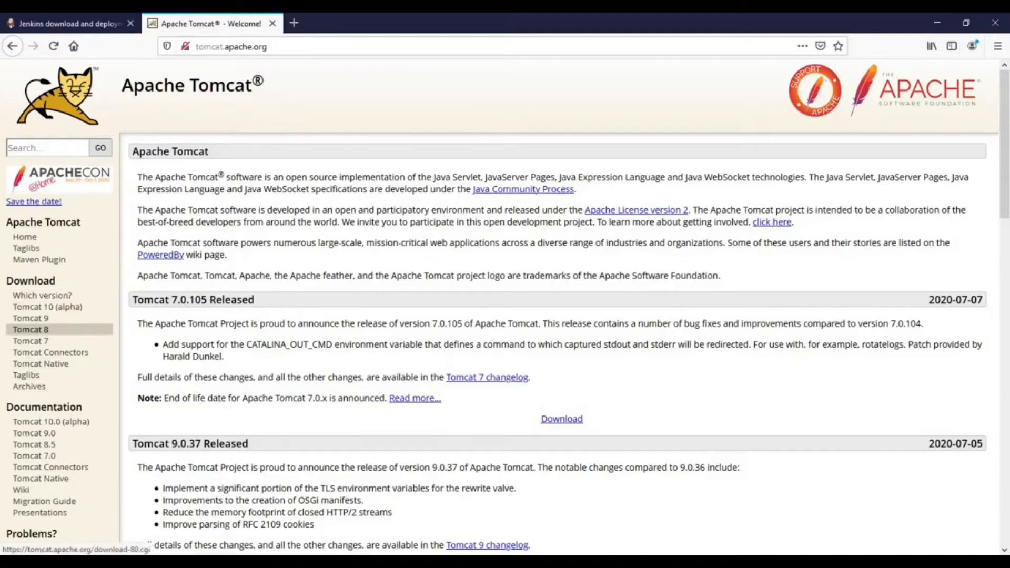
left_click(31, 329)
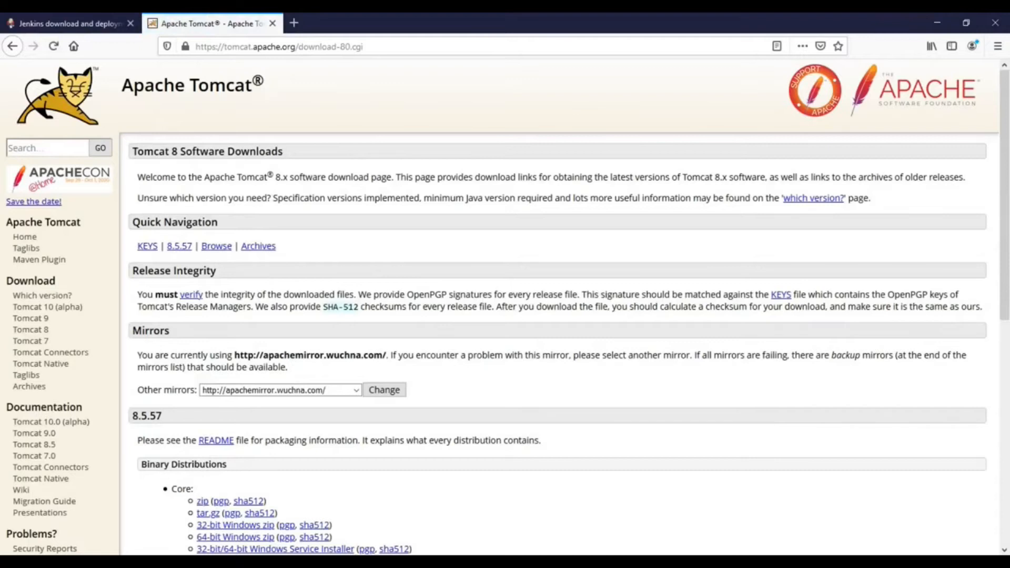
Download the 64-bit Windows zip of Tomcat 8.5.57 and show the saved file in its folder.
scroll(236, 343, "down", 4)
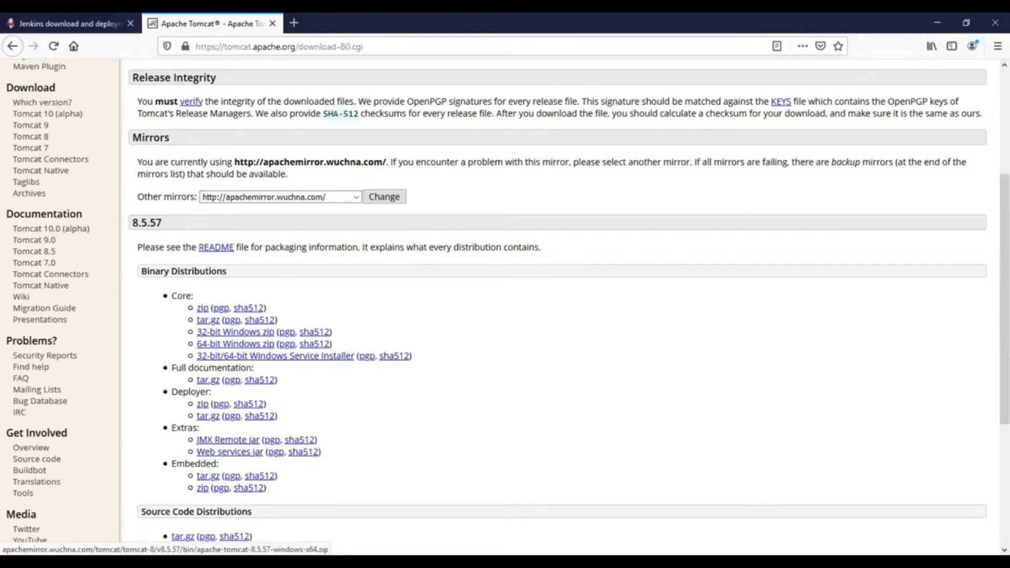
left_click(235, 343)
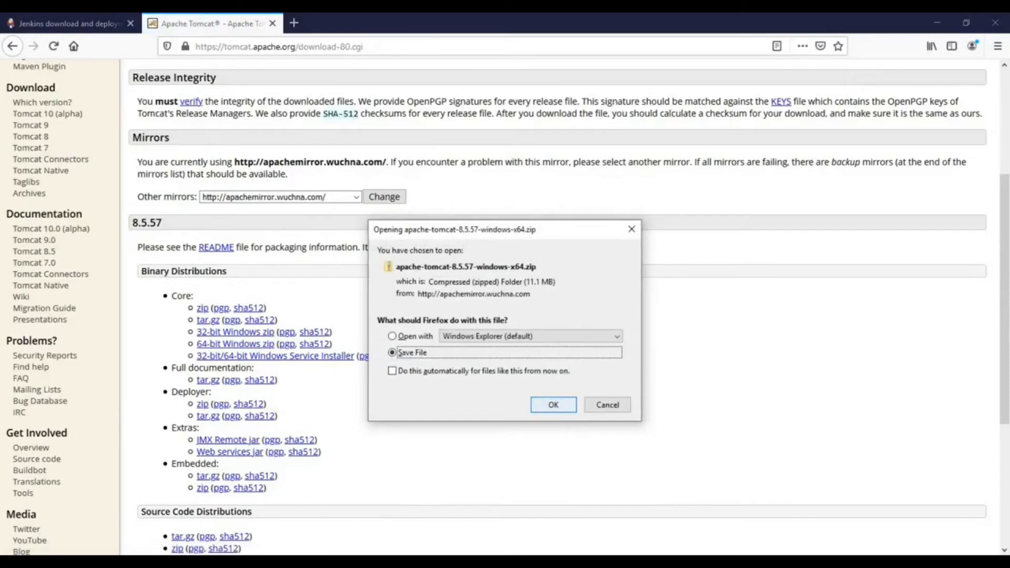
key("Return")
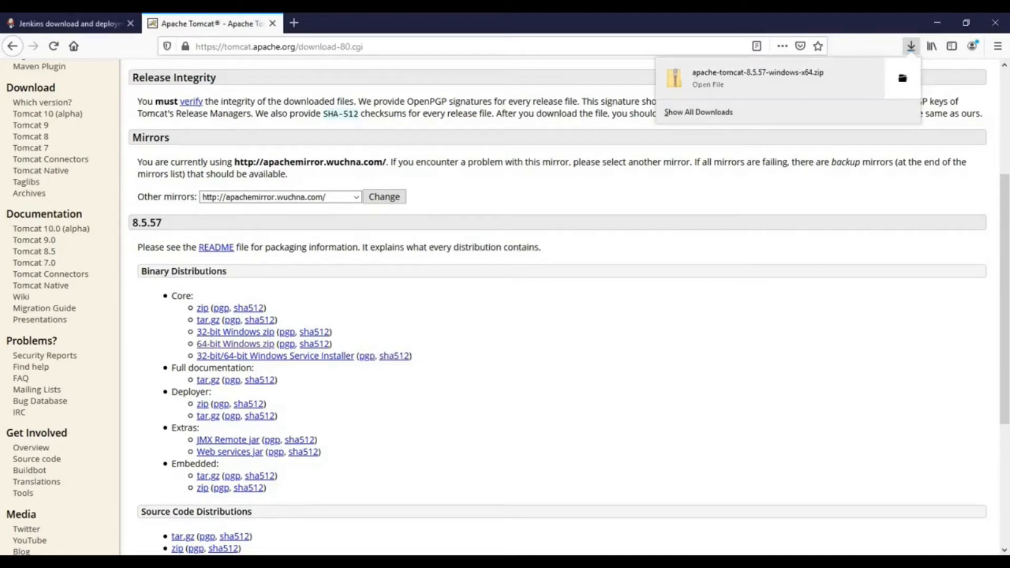
left_click(902, 78)
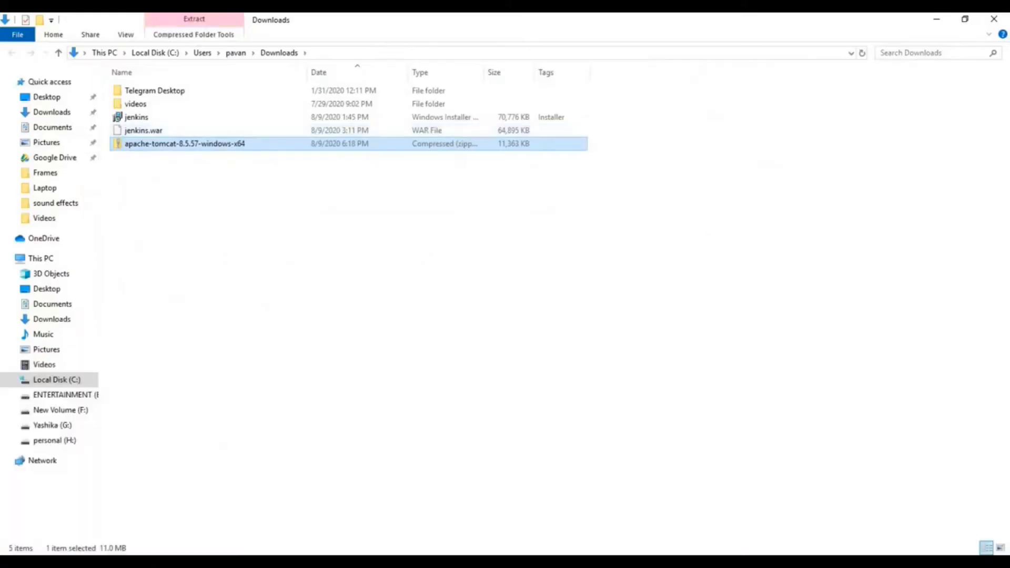
Extract the apache-tomcat-8.5.57-windows-x64 archive into the default folder under Downloads.
left_click(526, 253)
left_click(185, 144)
right_click(211, 149)
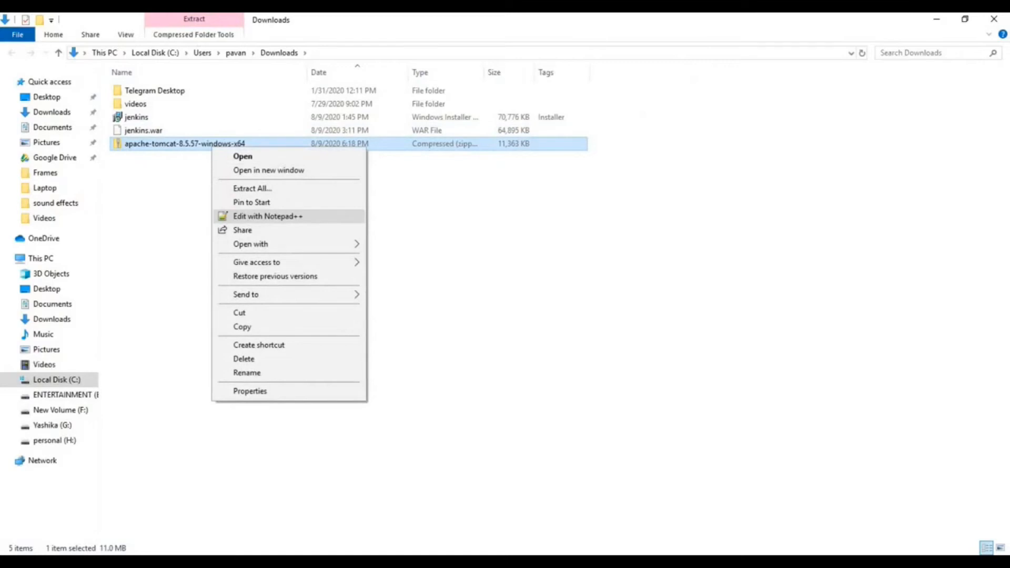
left_click(252, 188)
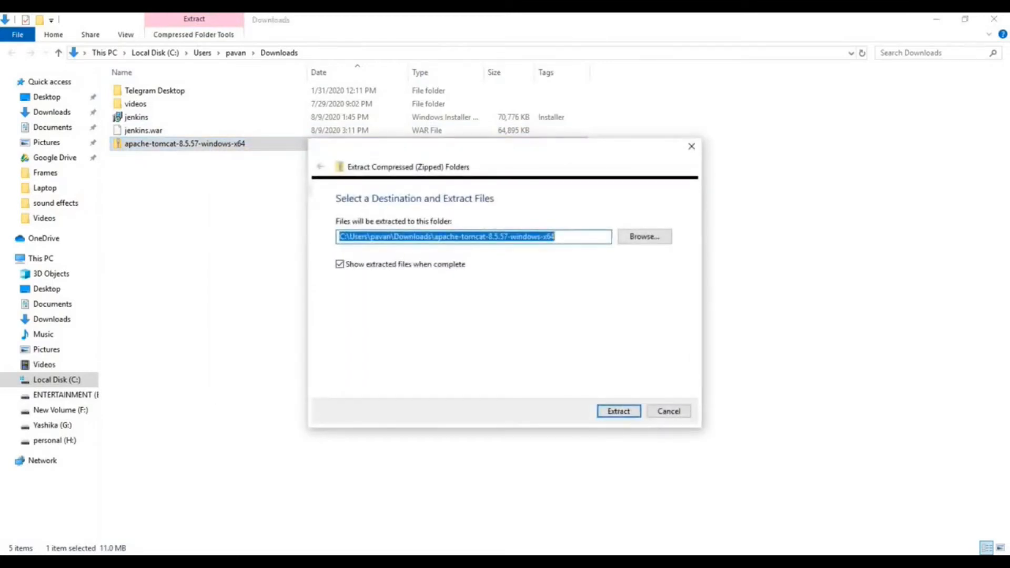
key("Return")
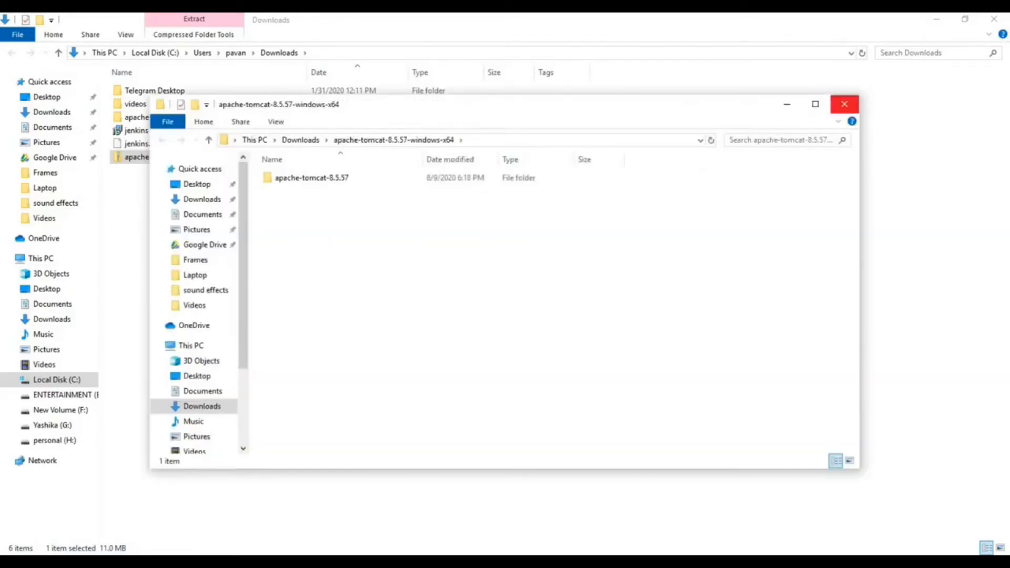
Start the Tomcat server by running startup from the bin folder of the extracted apache-tomcat-8.5.57.
left_click(815, 103)
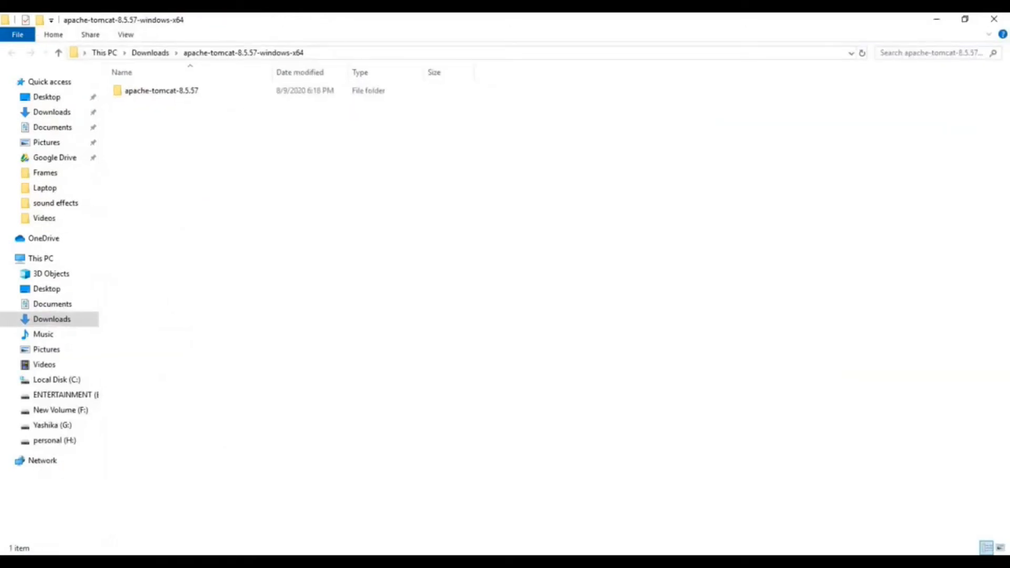
double_click(158, 91)
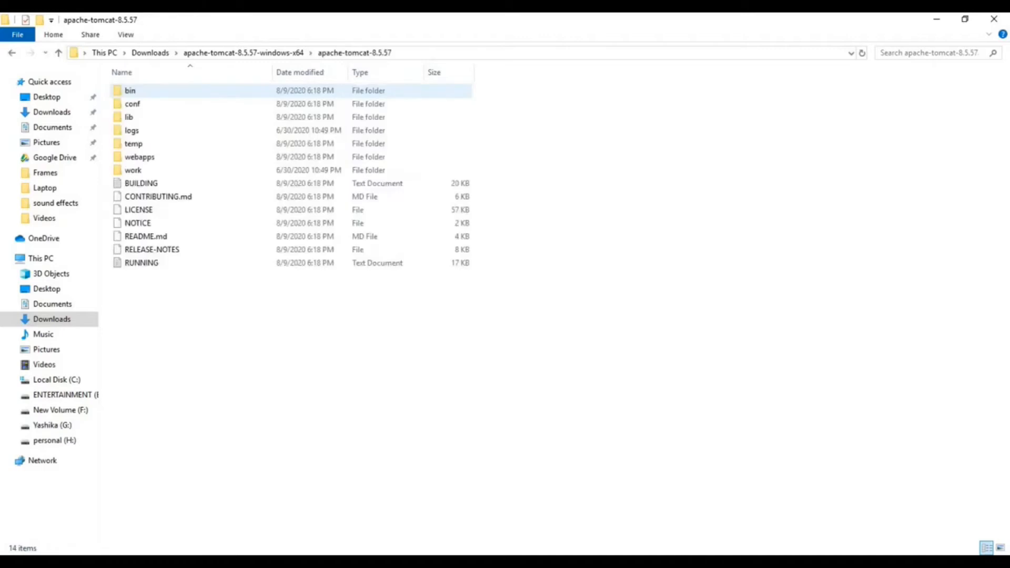
double_click(131, 90)
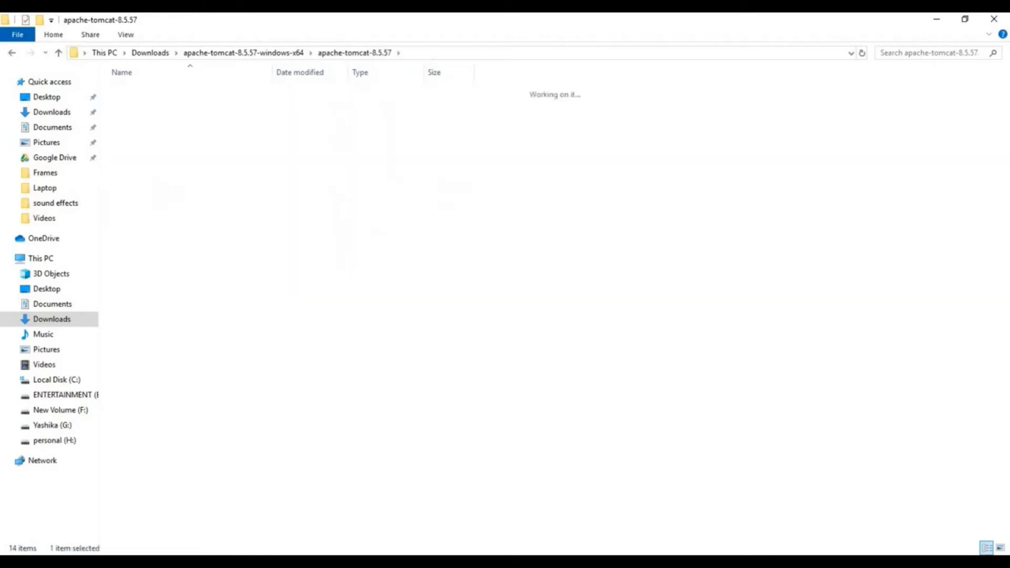
double_click(137, 316)
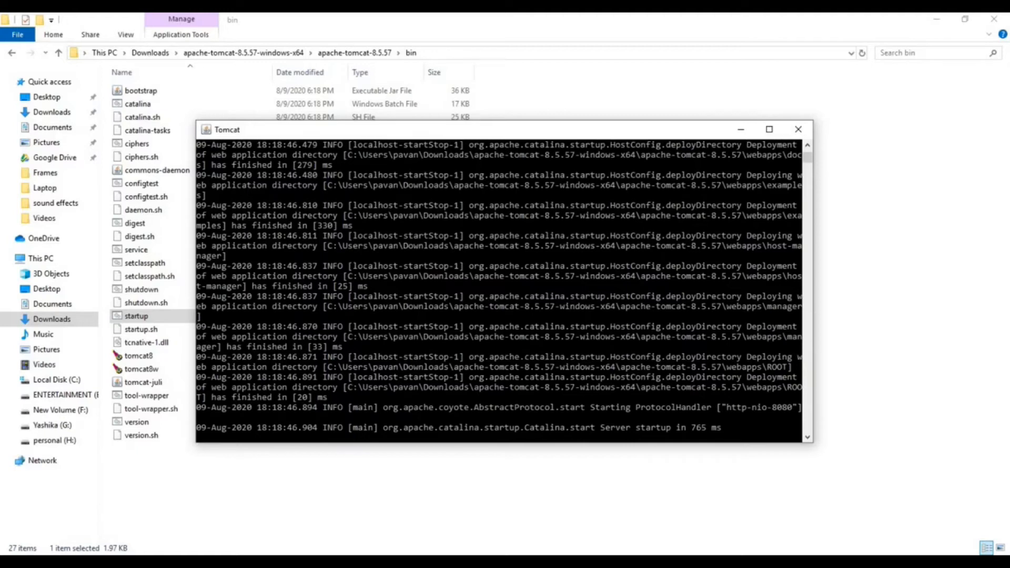
Highlight the "http-nio-8080" entry in the Tomcat console and open localhost:8080 in a new browser tab.
double_click(759, 408)
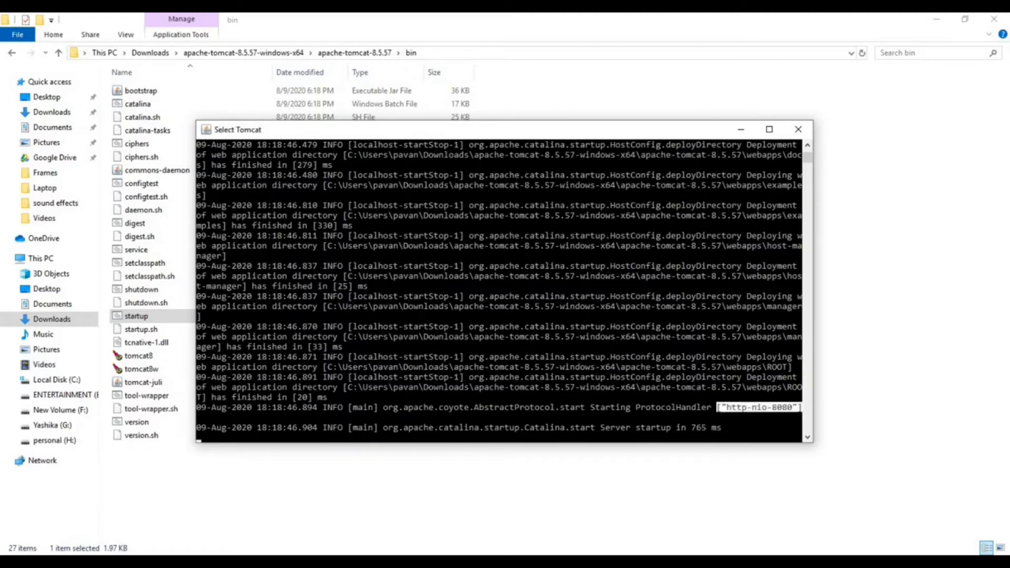
key("alt+Tab")
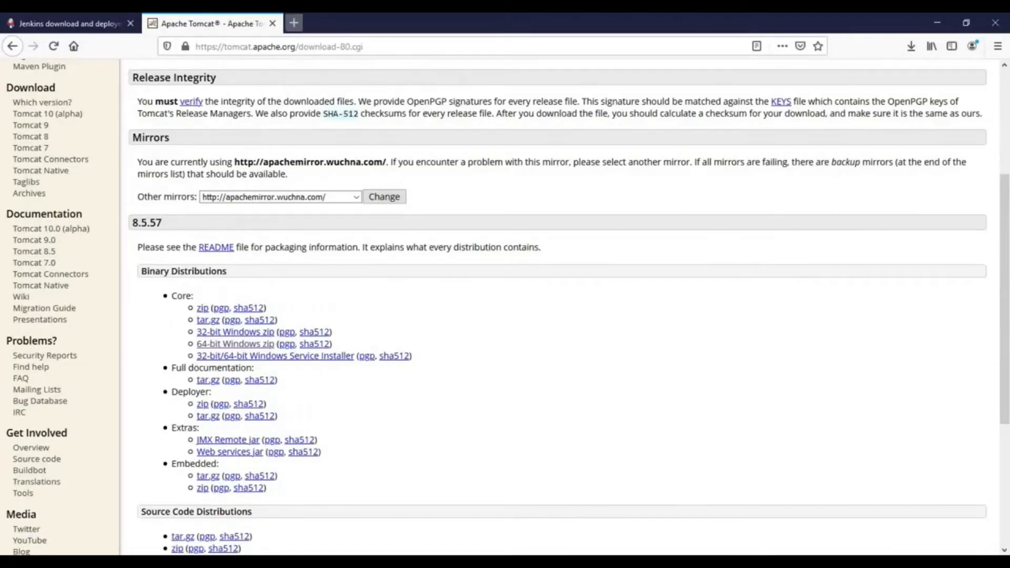
left_click(294, 23)
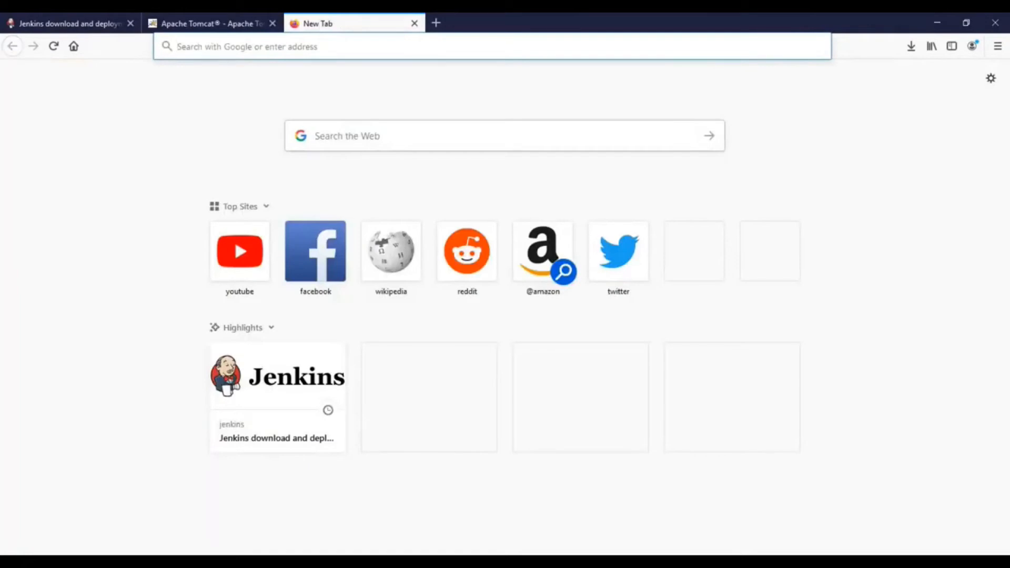
type("local")
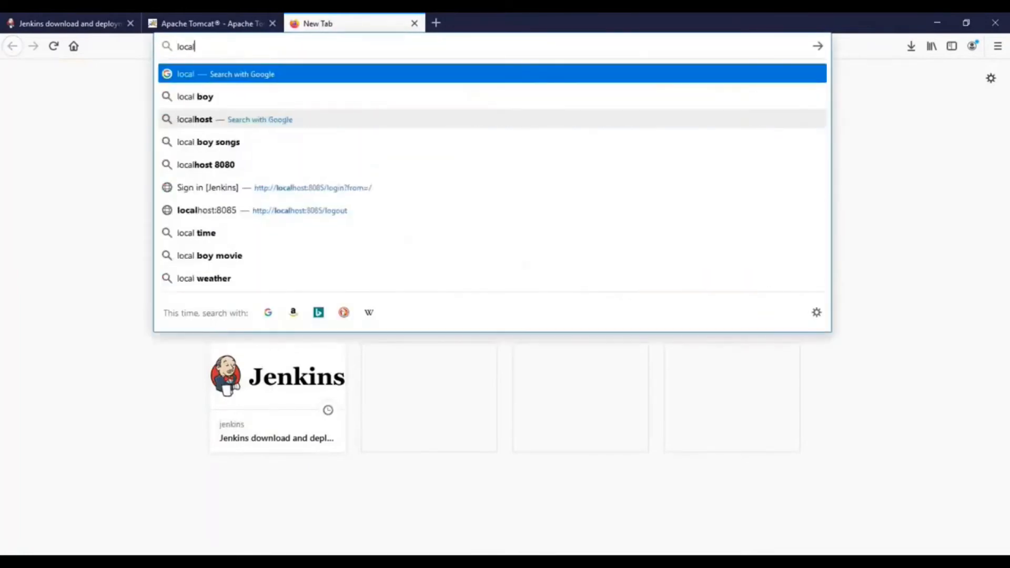
type("host:8080")
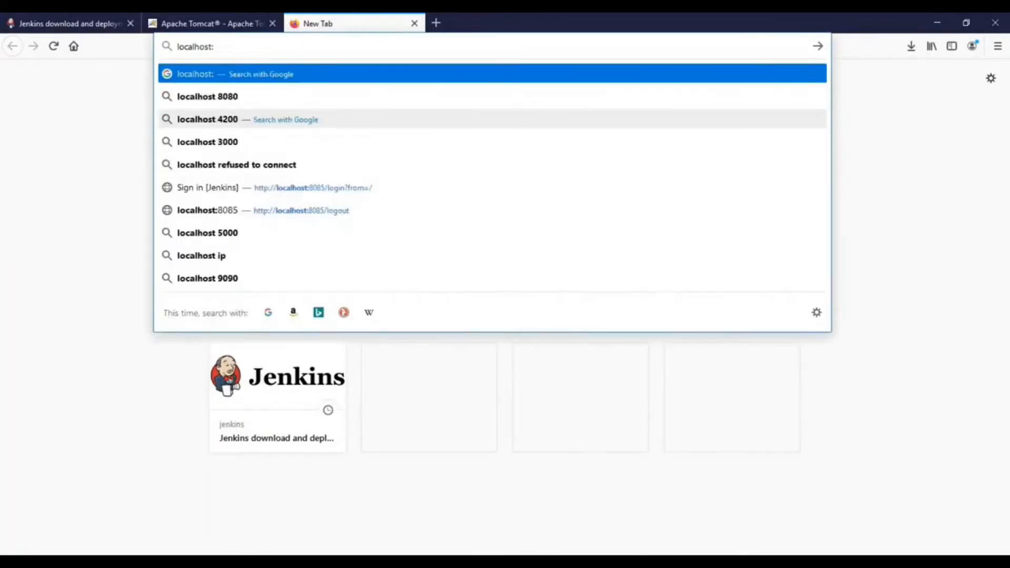
key("Return")
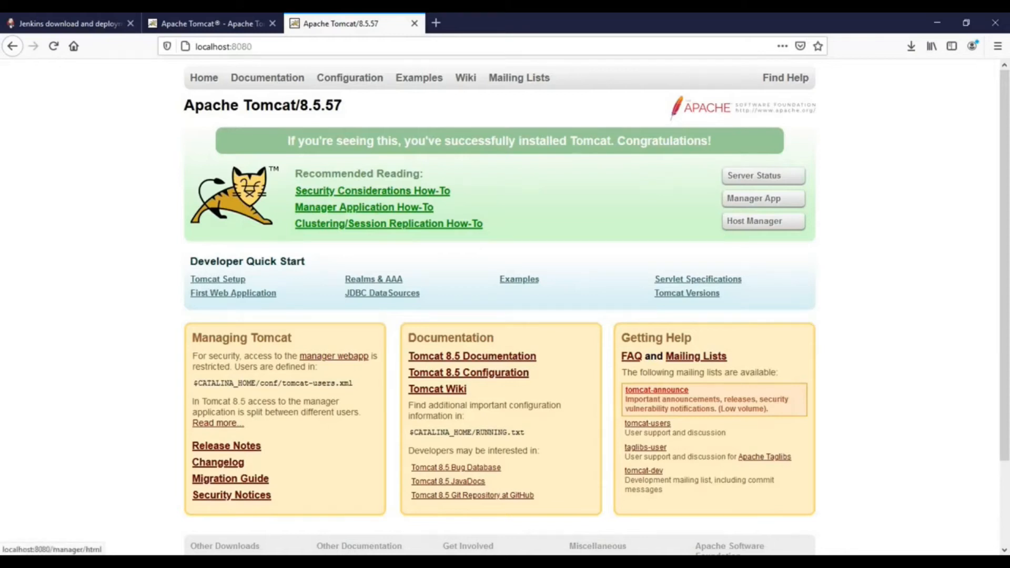
Try to sign in to Tomcat's Manager App with the administrator user name and password.
left_click(762, 199)
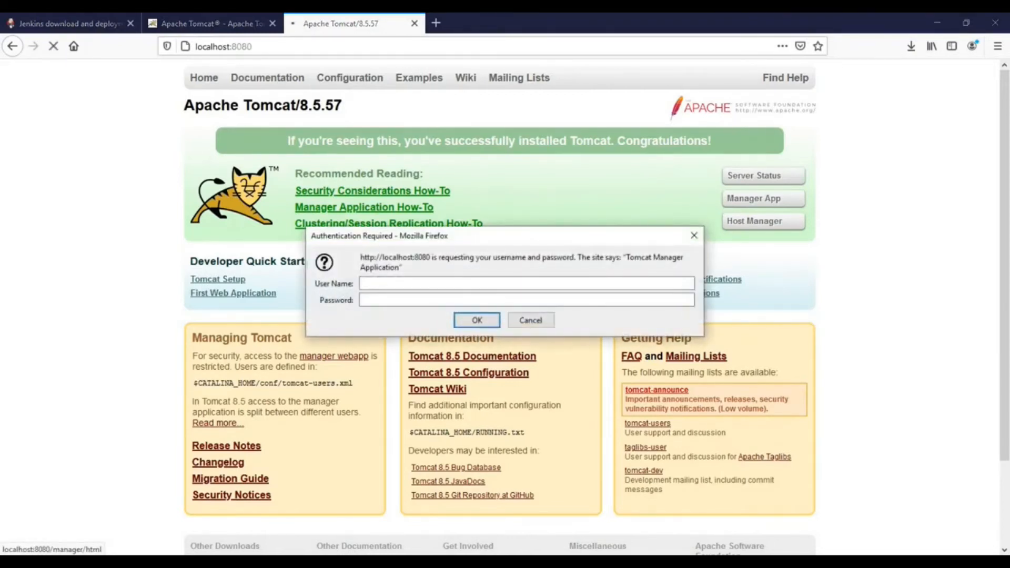
type("admin")
key("Tab")
type("admin")
key("Return")
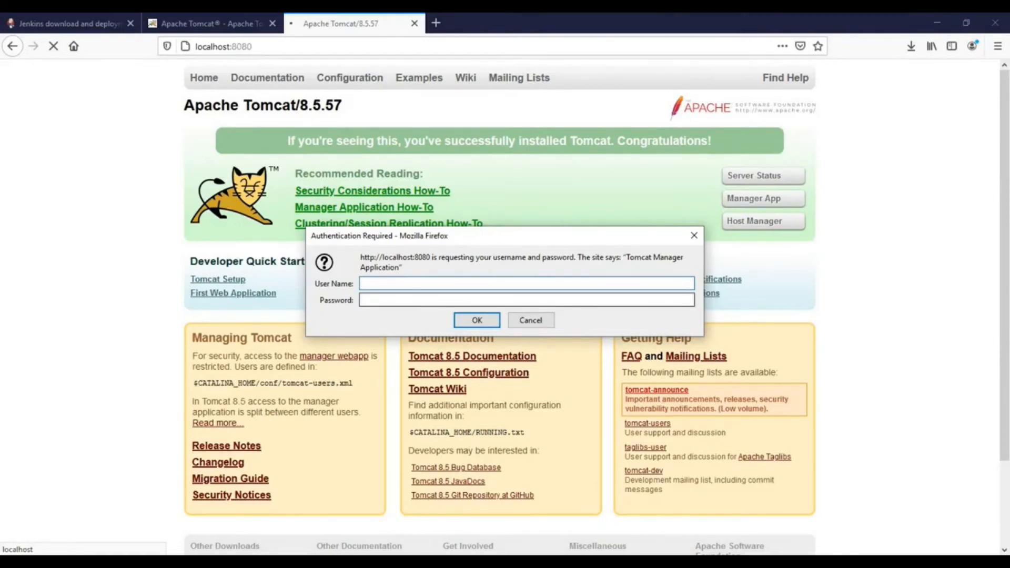
left_click(526, 300)
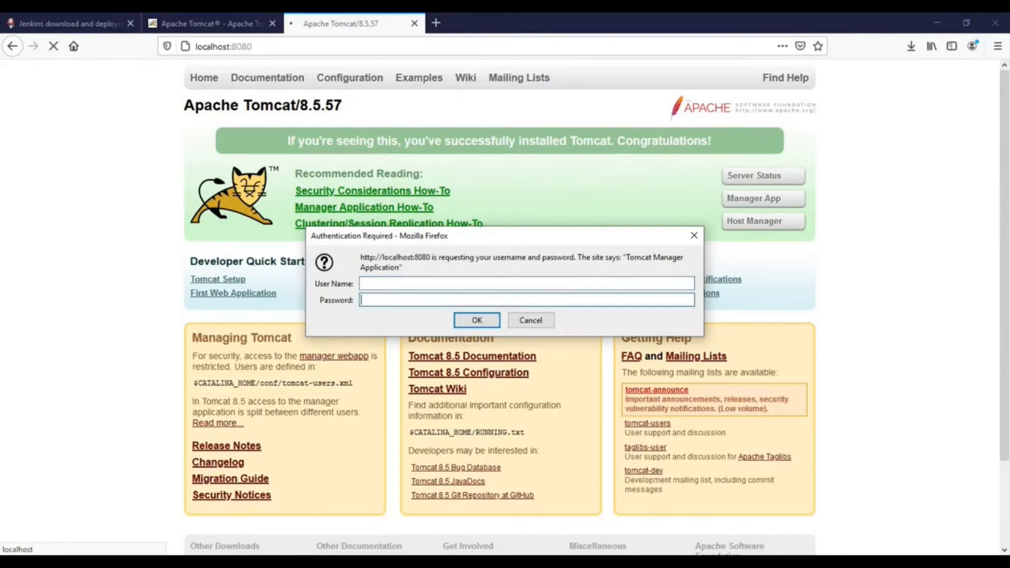
Open the tomcat-users XML file from the conf folder of apache-tomcat-8.5.57 in Notepad++.
left_click(294, 562)
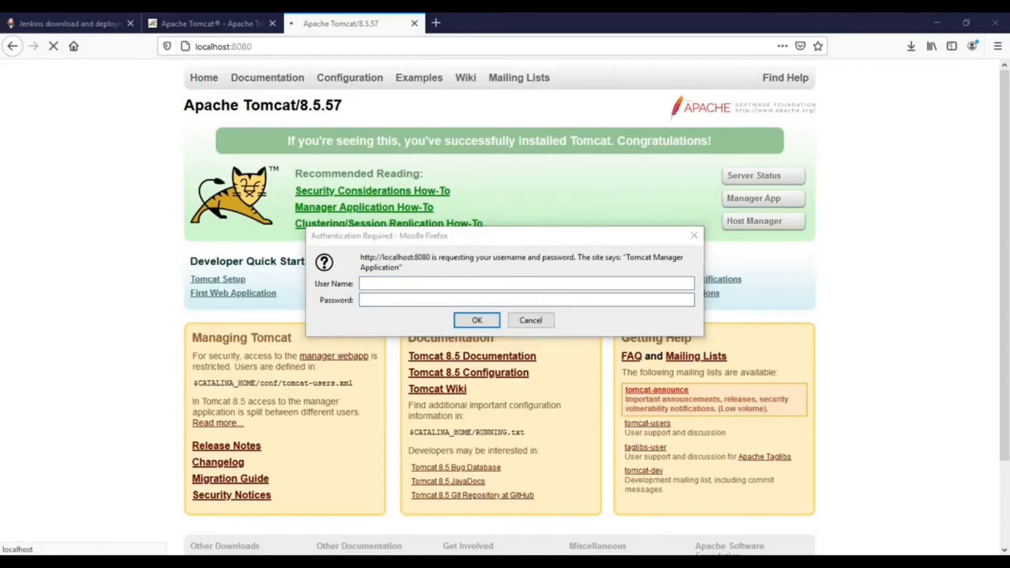
left_click(499, 513)
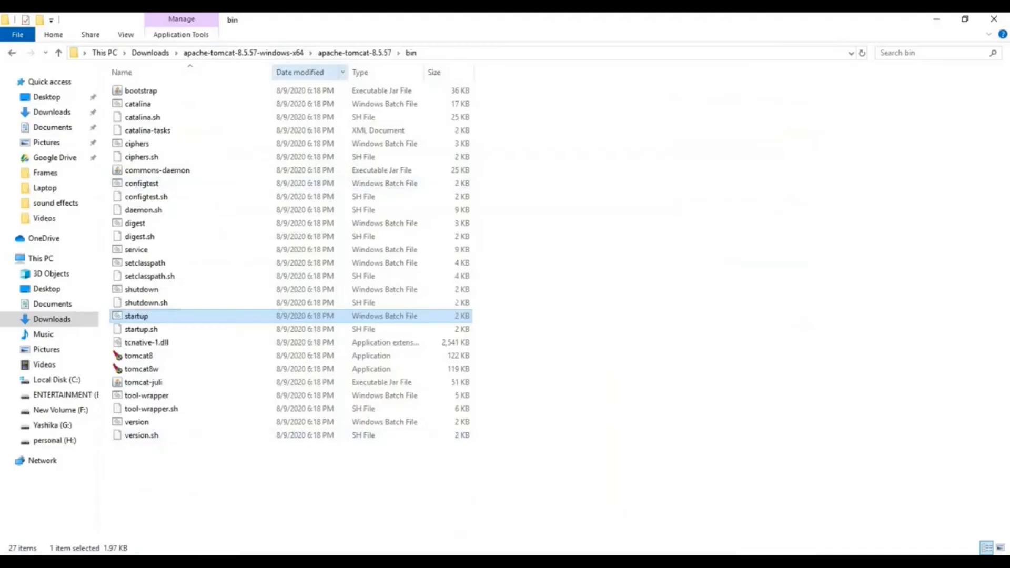
left_click(355, 53)
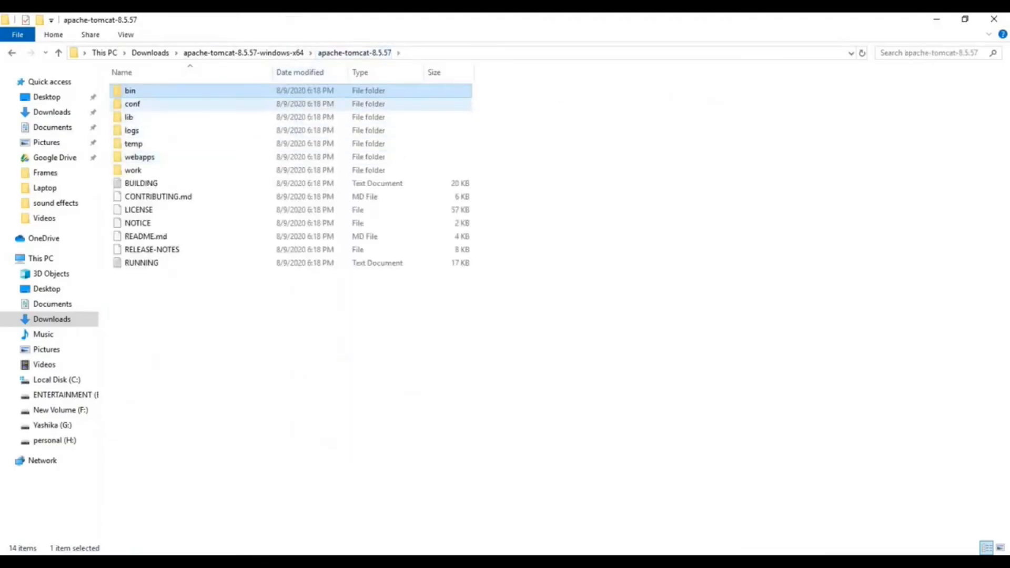
double_click(138, 104)
left_click(147, 196)
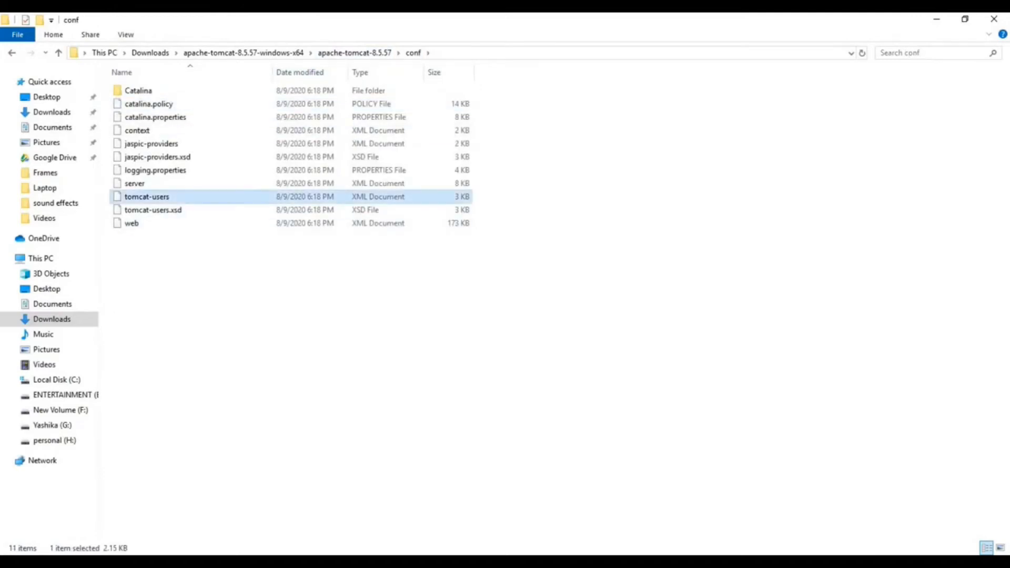
right_click(143, 200)
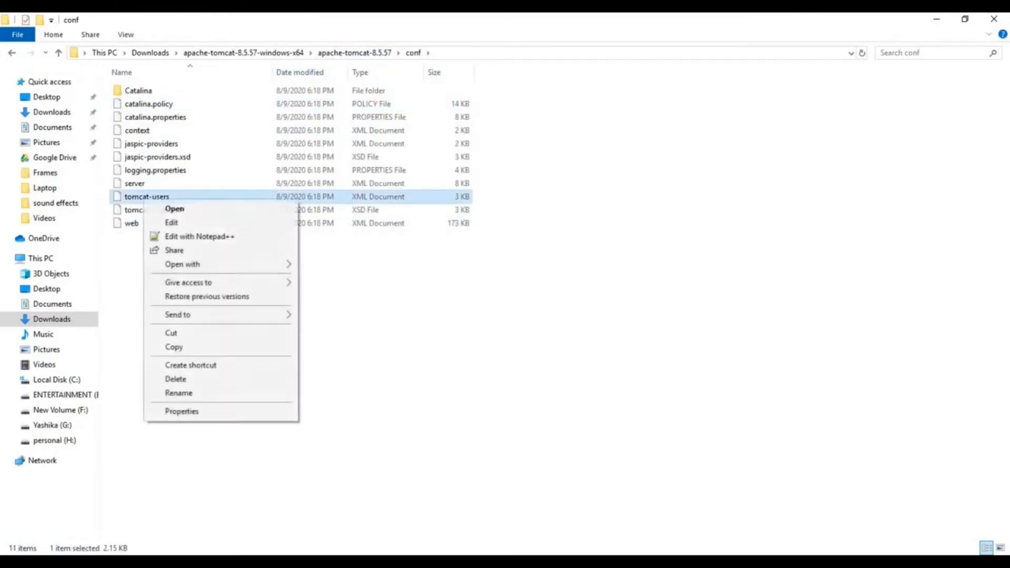
left_click(200, 236)
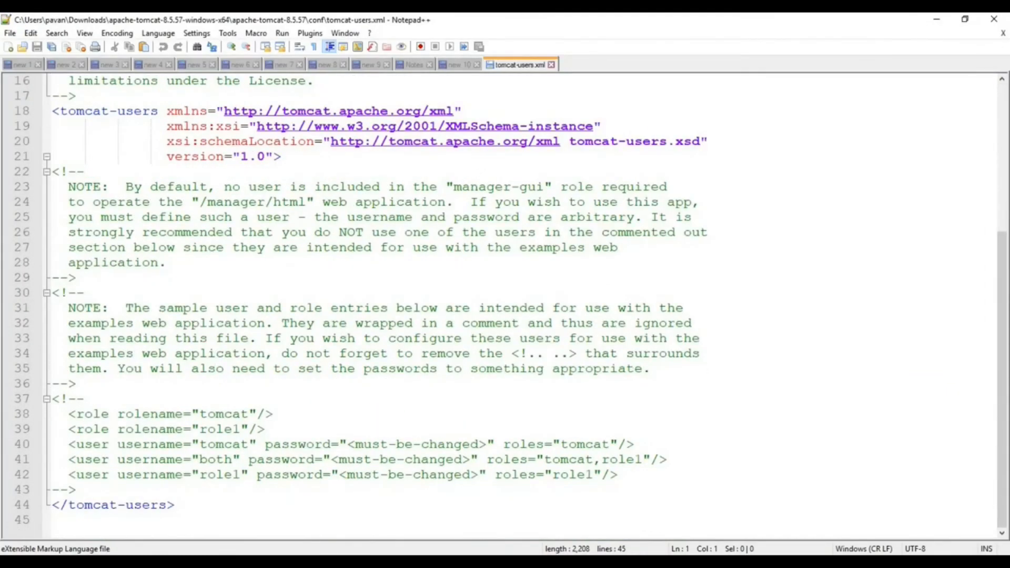
Add the admin, admin-gui, manager-script and manager-gui roles plus the user entry with its password from the "new 10" notes below tomcat-users.xml's commented section.
left_click_drag(618, 475, 53, 414)
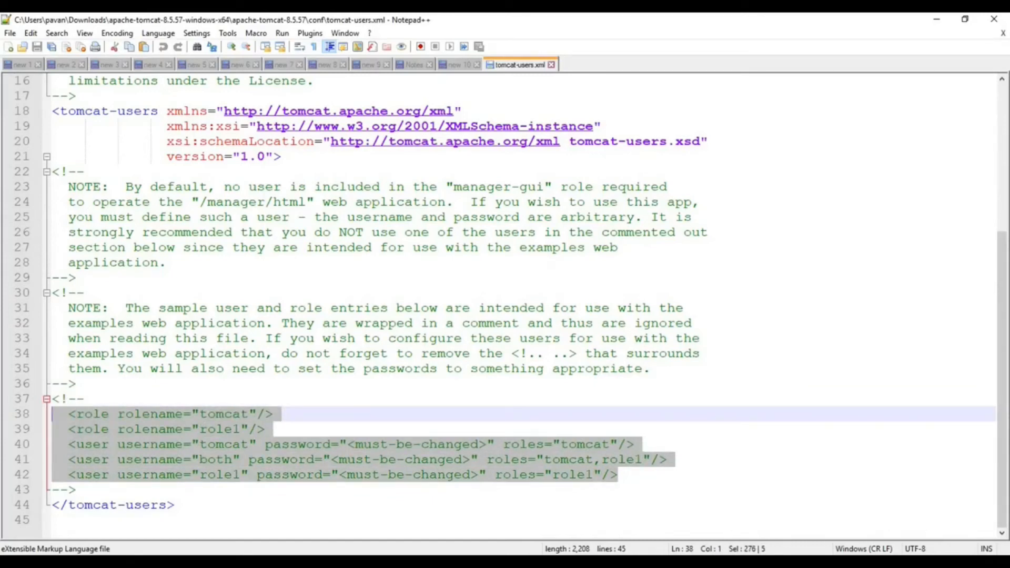
left_click(76, 490)
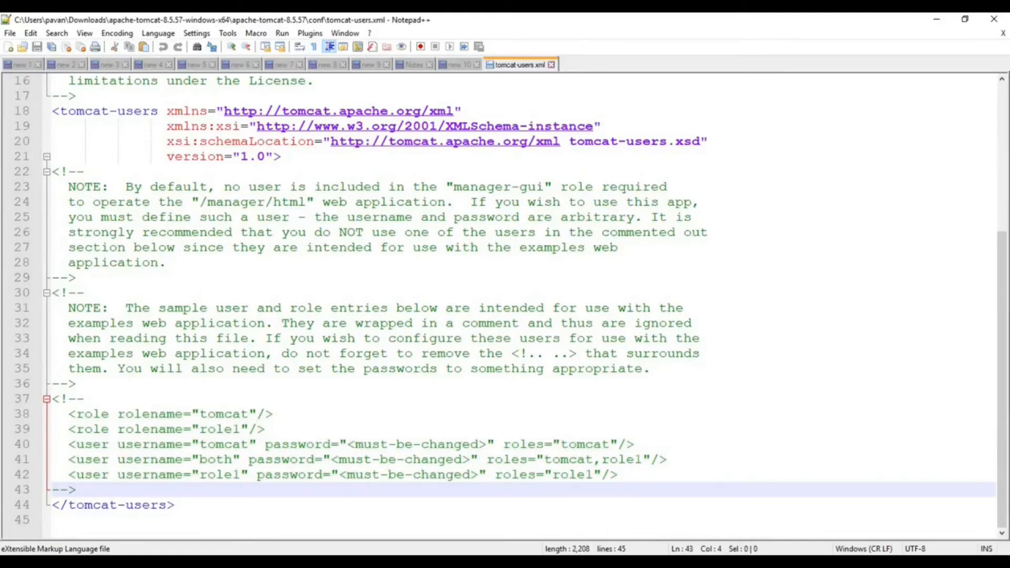
key("Return")
key("Return")
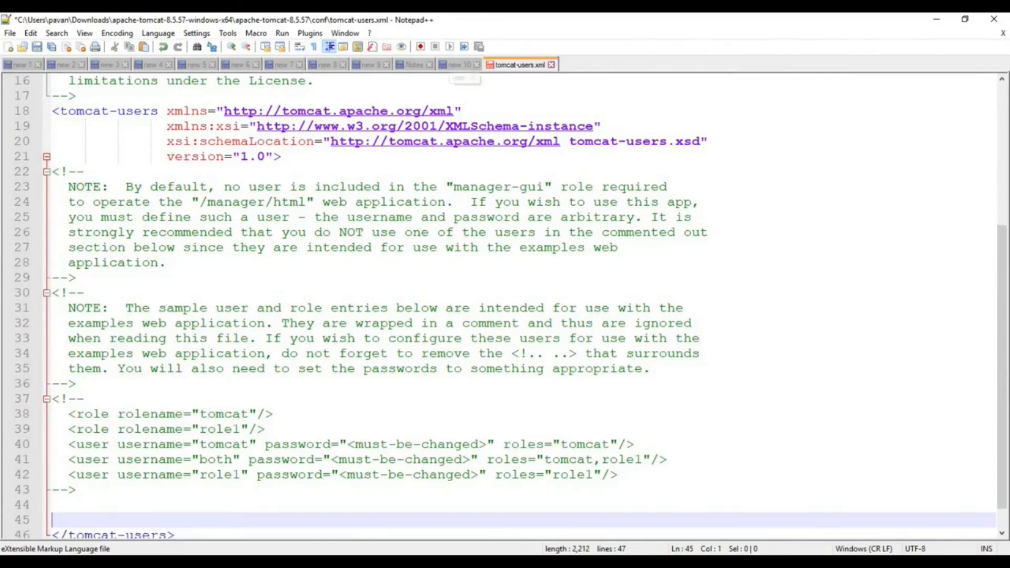
left_click(460, 64)
left_click_drag(167, 516, 43, 443)
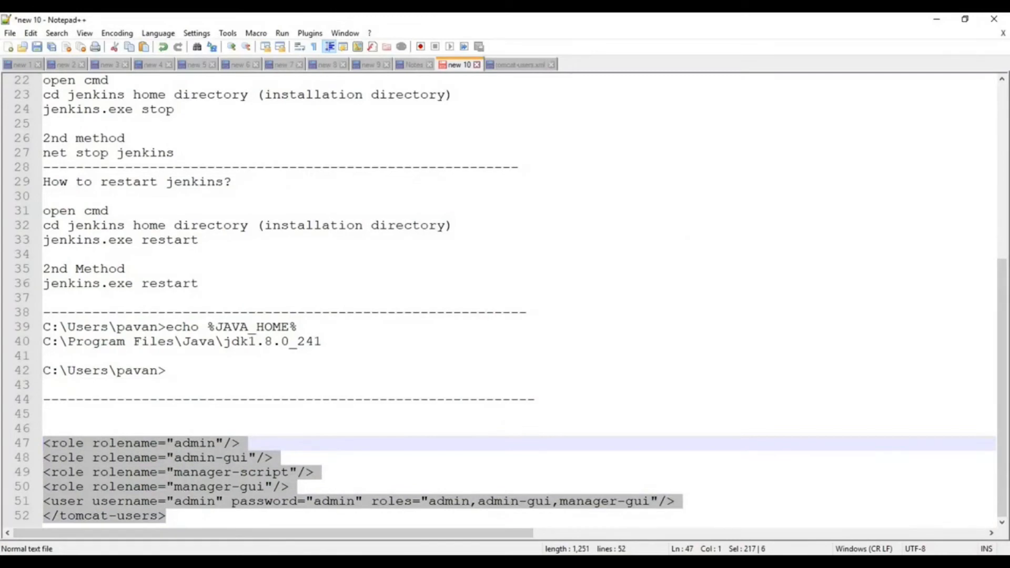
key("ctrl+c")
key("ctrl+Tab")
key("ctrl+v")
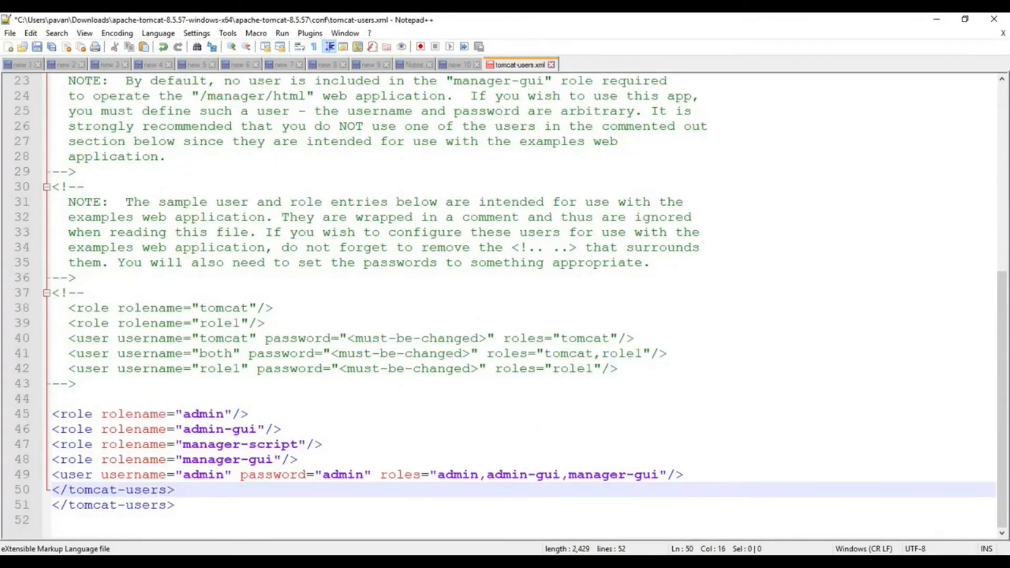
Highlight the username and password in the added user entry, and save tomcat-users.xml.
double_click(204, 474)
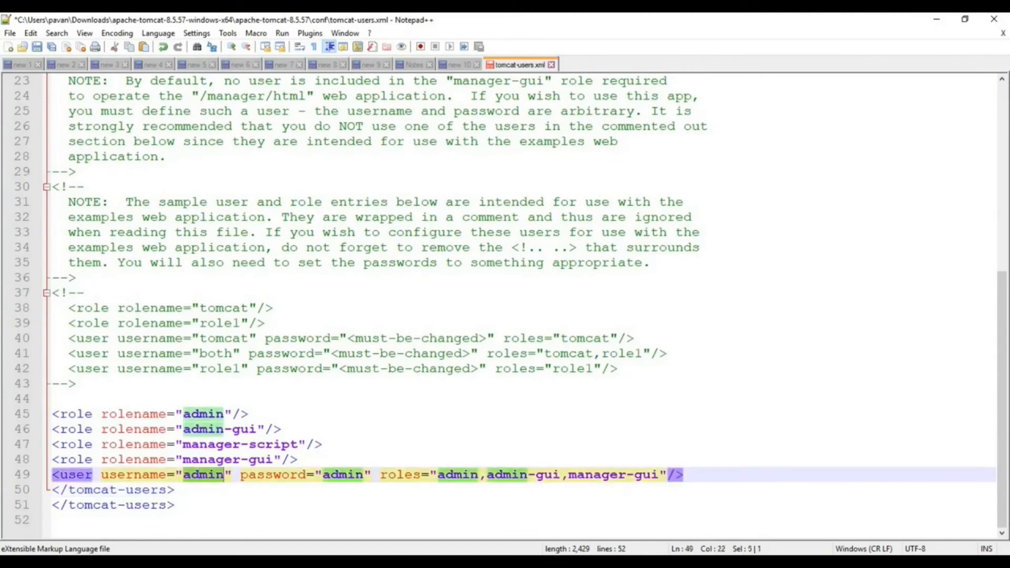
double_click(343, 475)
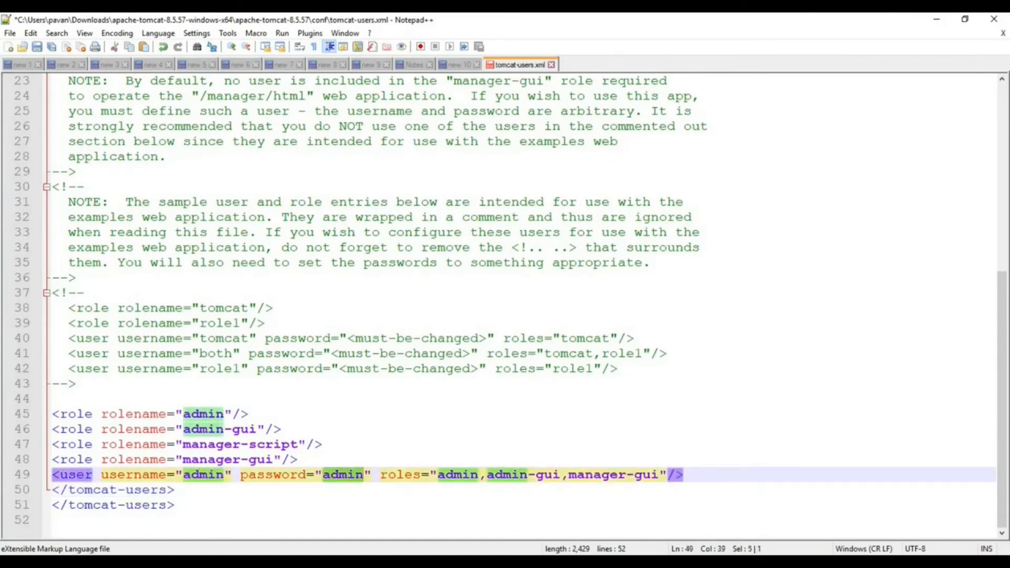
left_click(175, 505)
key("ctrl+s")
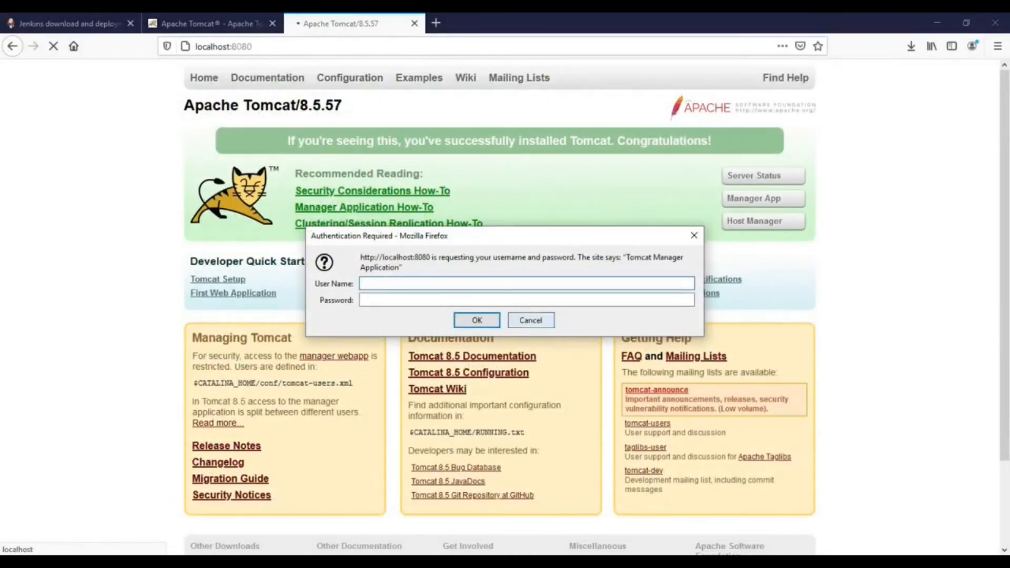
Dismiss the pending Tomcat authentication request in Firefox and go back to the reloaded Tomcat home page.
left_click(530, 319)
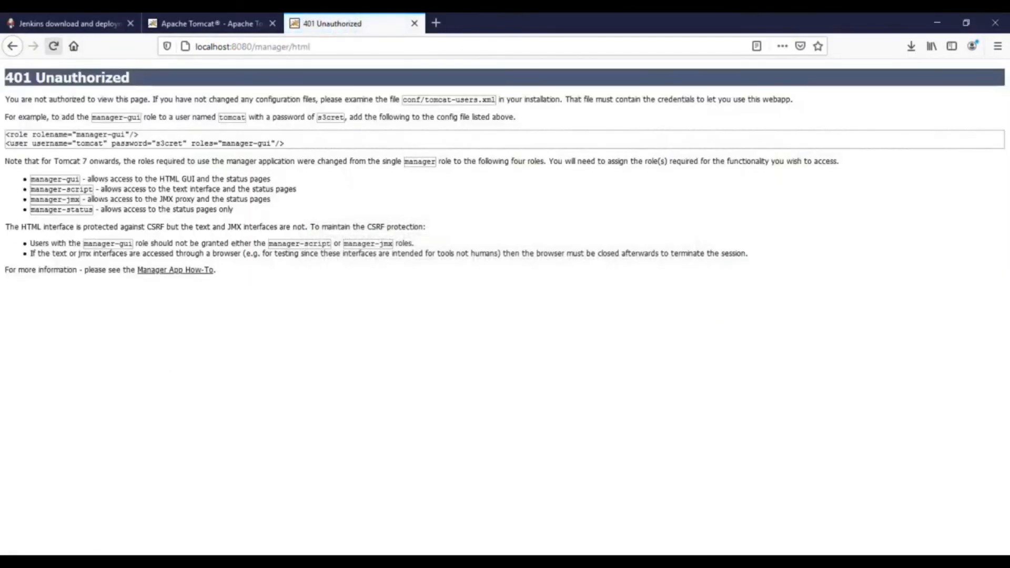
left_click(12, 46)
left_click(54, 46)
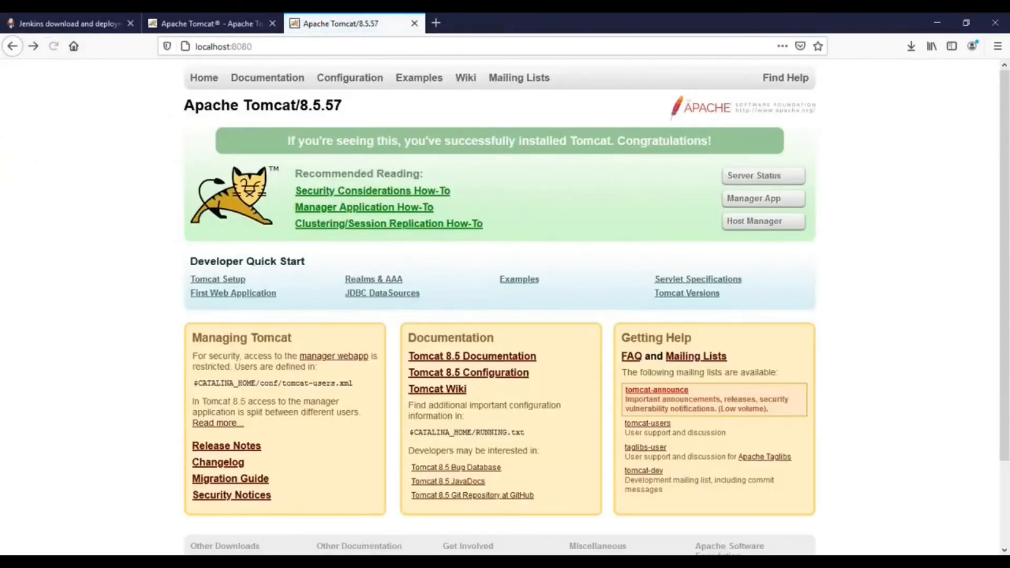
Sign in to Tomcat's Manager App with the administrator user name and password, declining to save the login.
left_click(762, 199)
type("admin")
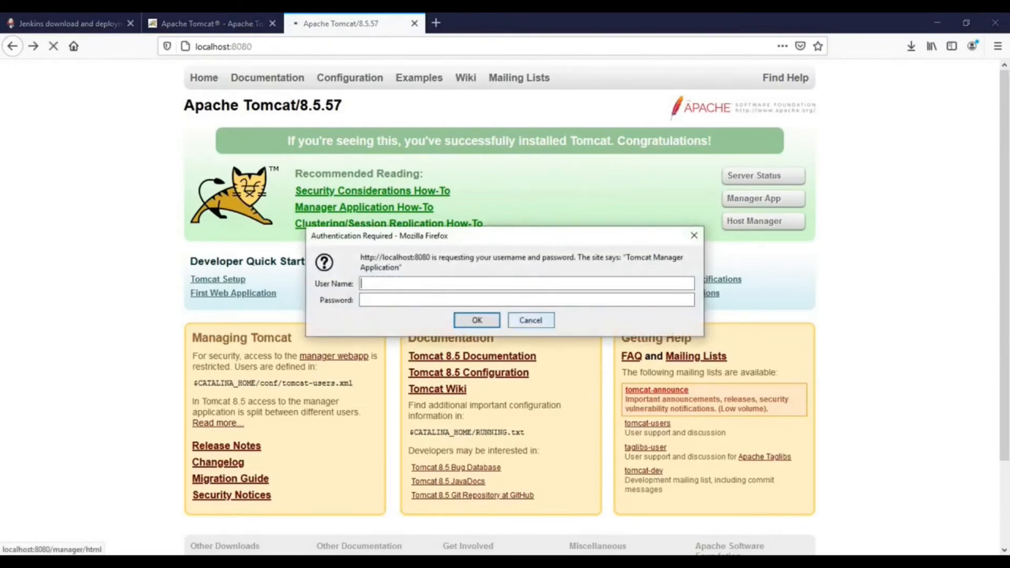
key("Tab")
type("admin")
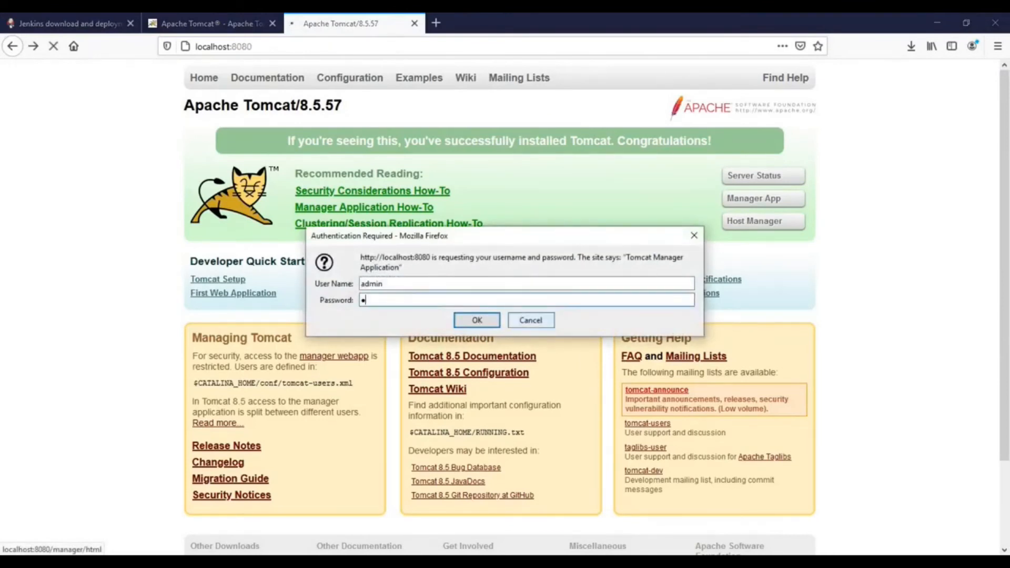
key("Return")
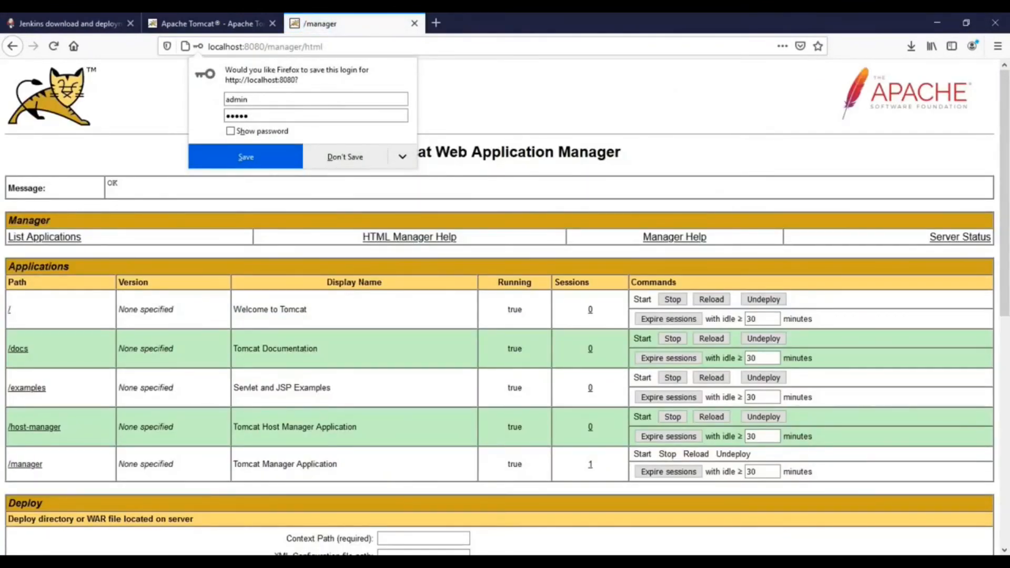
left_click(345, 157)
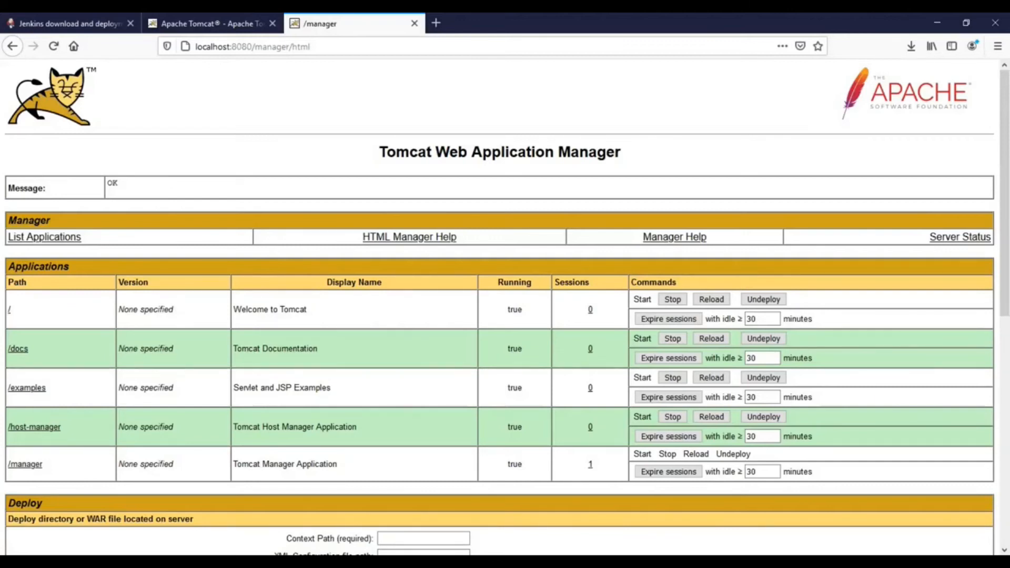
Copy jenkins.war from Downloads into the webapps folder of apache-tomcat-8.5.57.
mouse_move(296, 562)
left_click(226, 513)
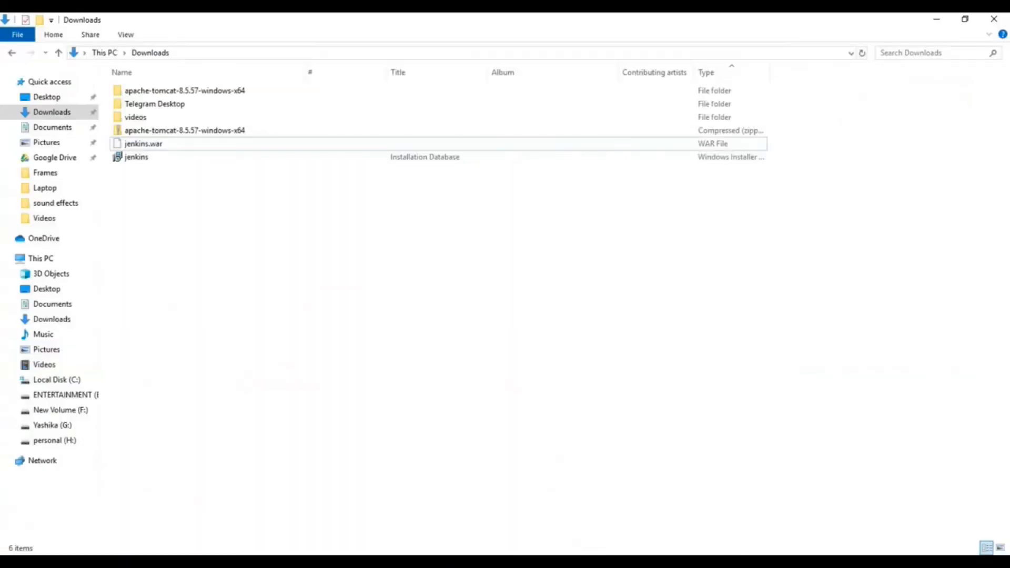
left_click(143, 143)
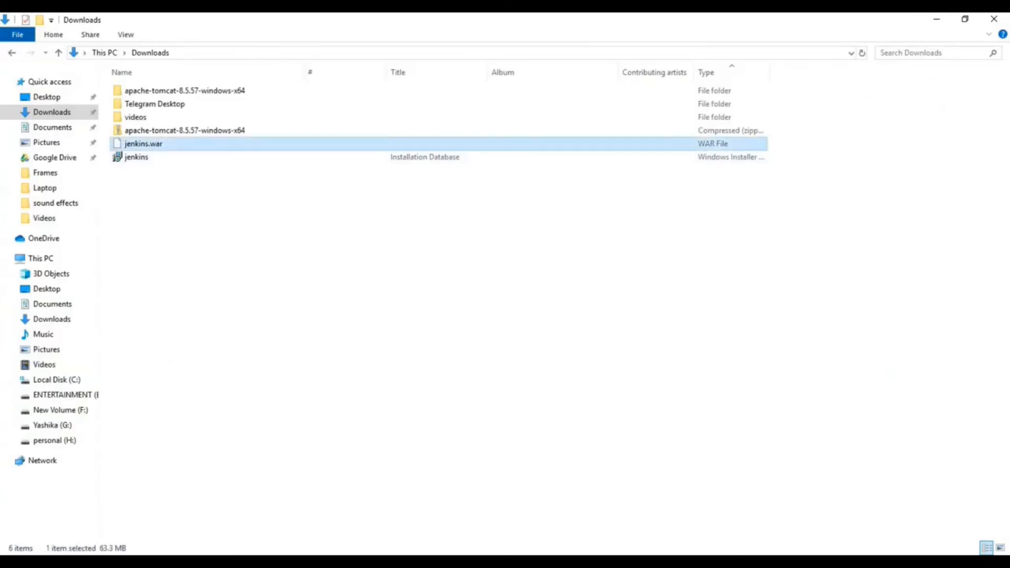
mouse_move(296, 562)
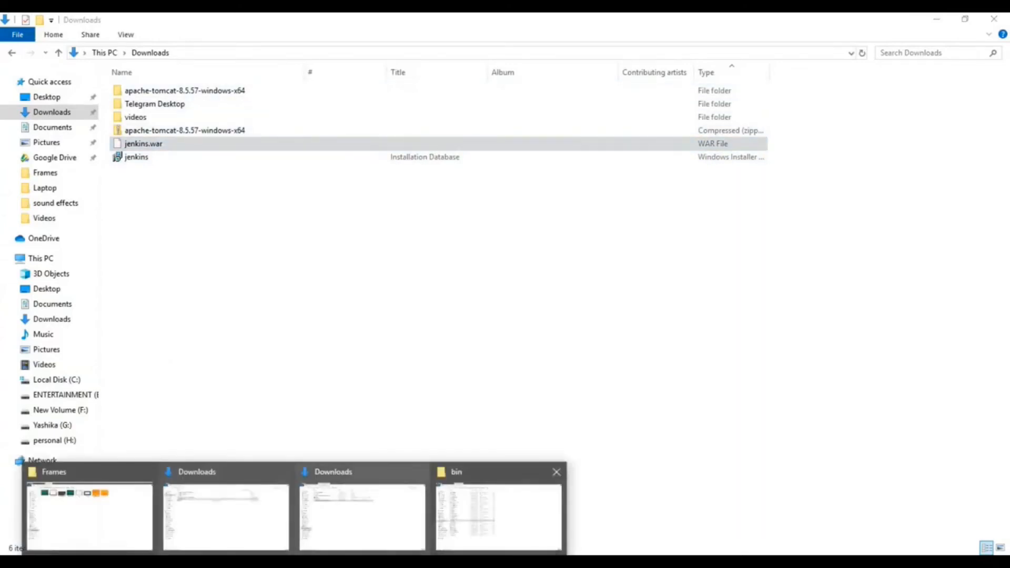
left_click(500, 513)
left_click(354, 52)
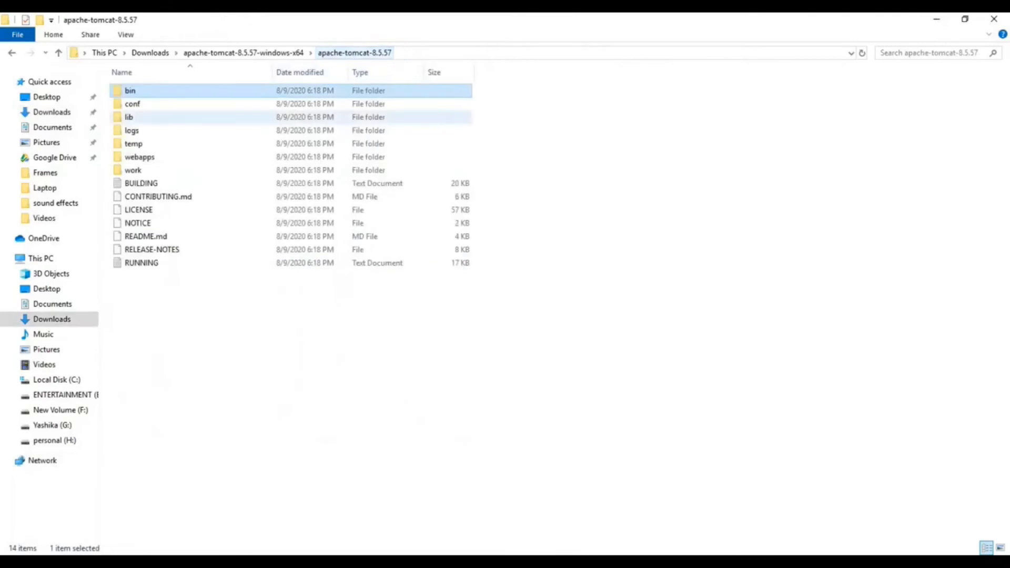
double_click(139, 157)
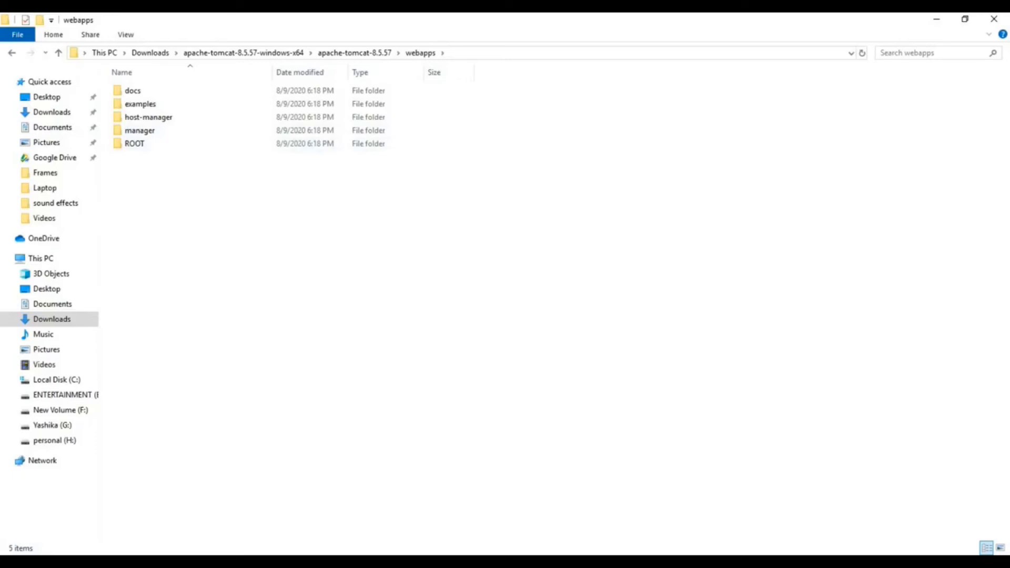
key("ctrl+v")
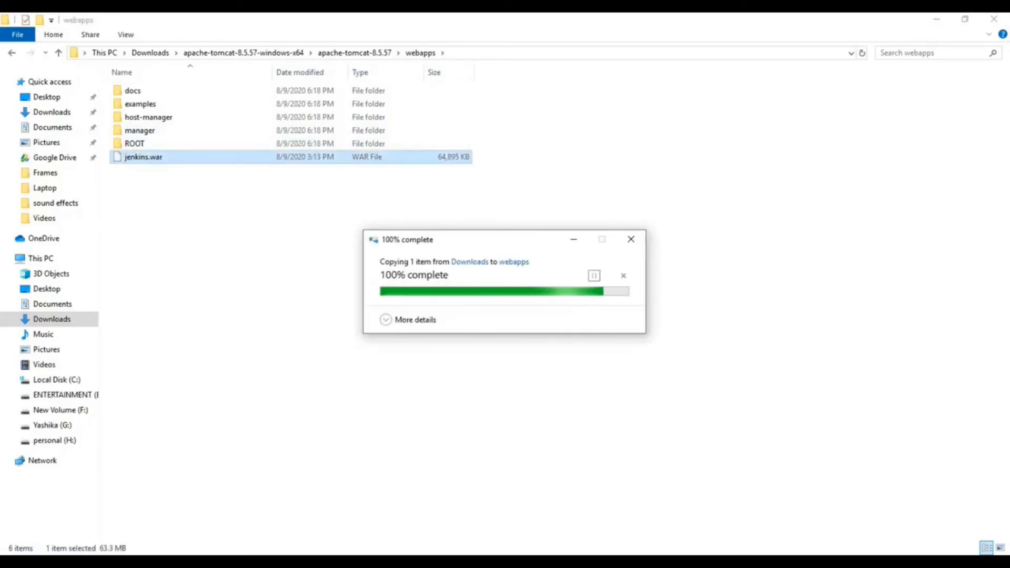
left_click(586, 276)
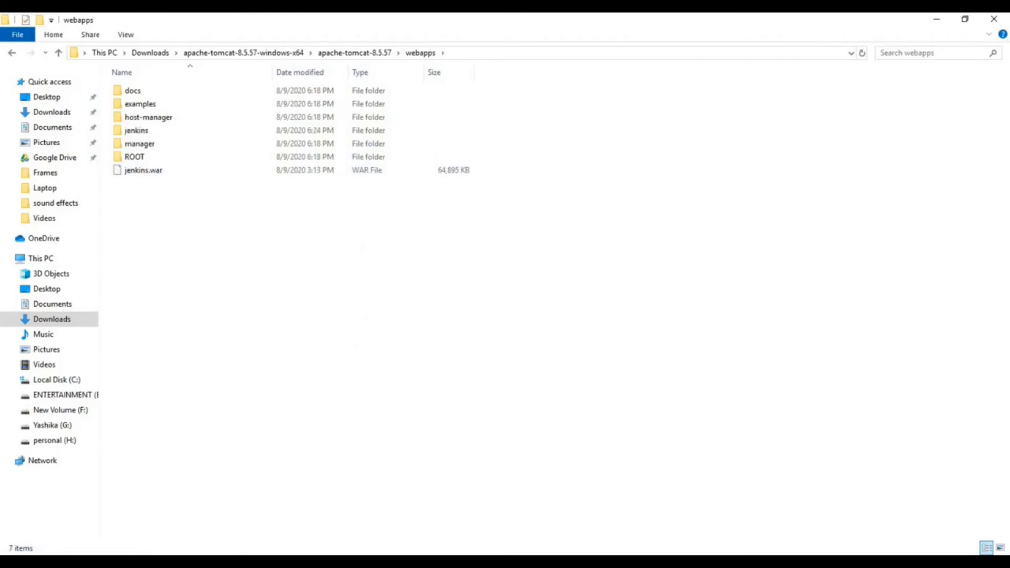
Examine the contents of the extracted jenkins folder inside webapps and return to webapps.
double_click(136, 130)
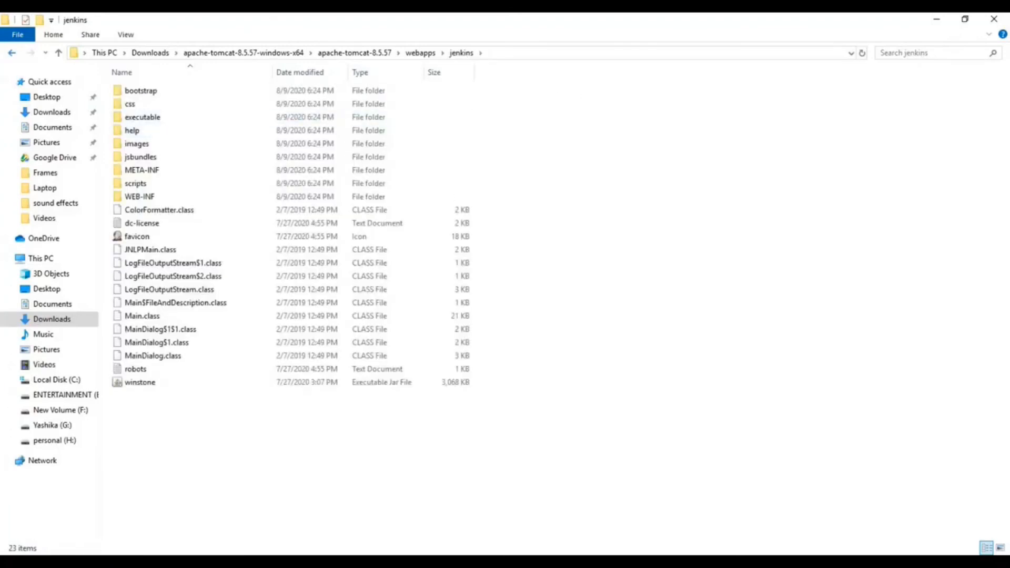
left_click(12, 53)
left_click(352, 231)
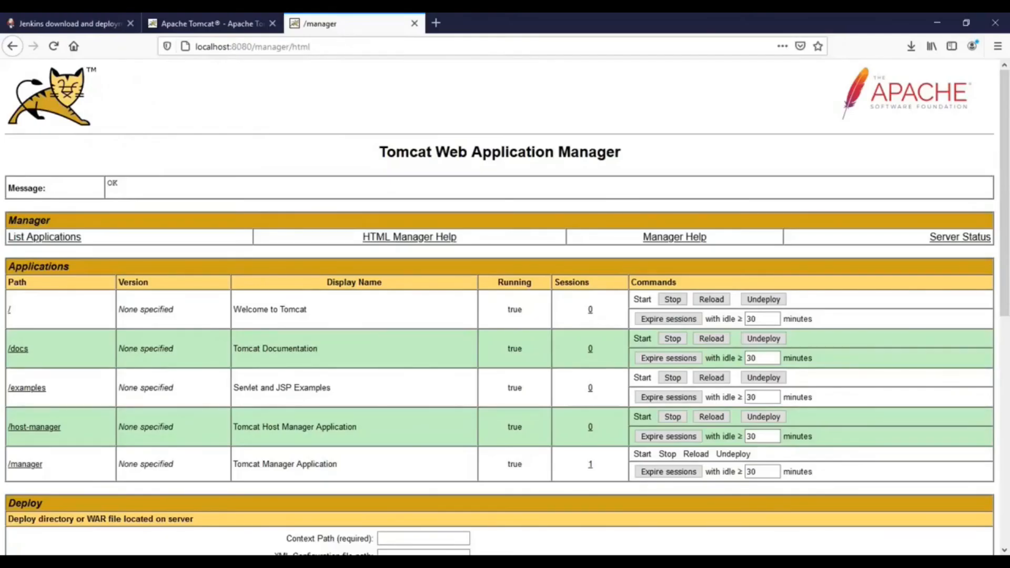
Reload the Tomcat Manager page in Firefox and open the /jenkins application in a new browser tab.
key("F5")
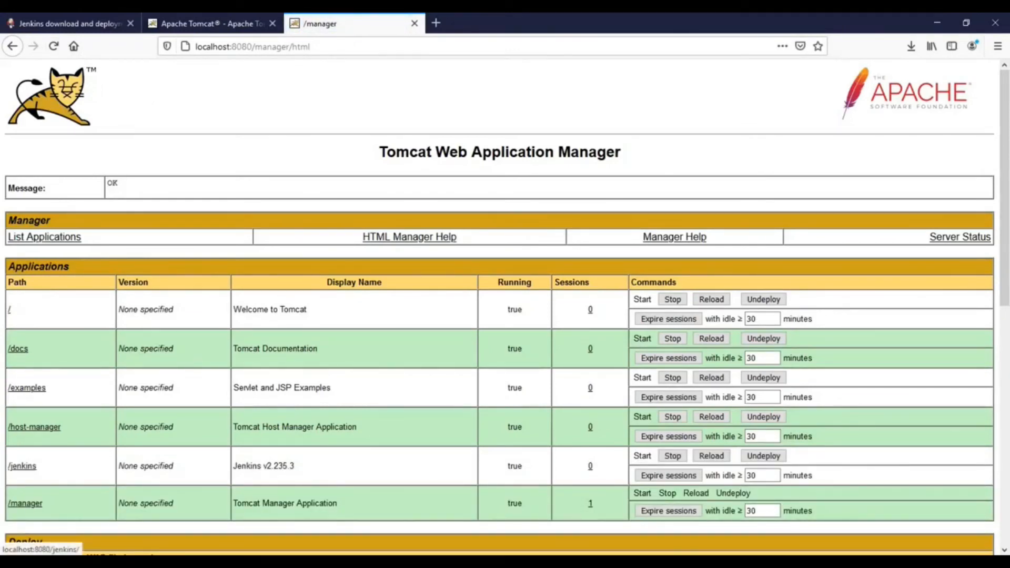
right_click(22, 466)
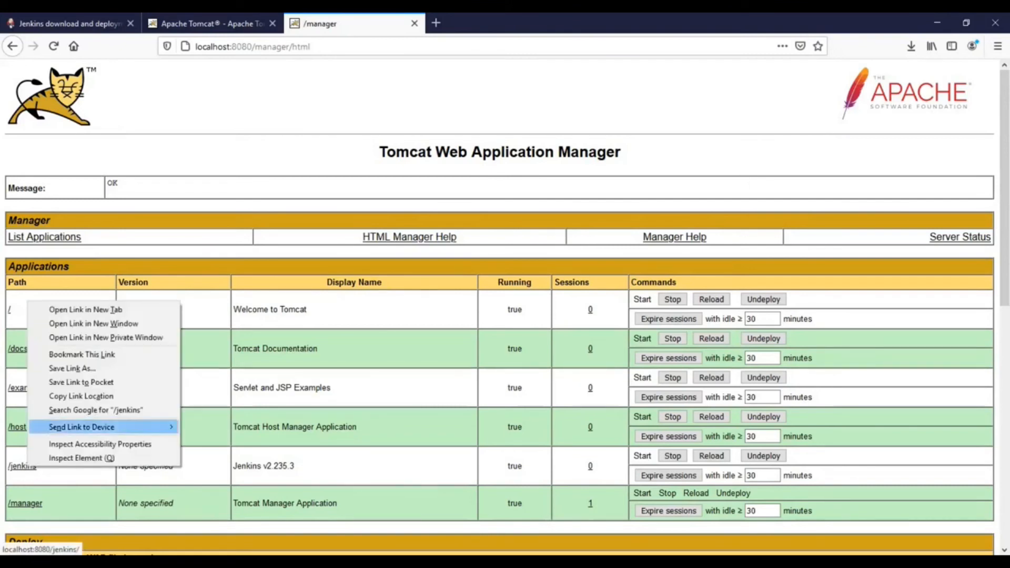
left_click(85, 309)
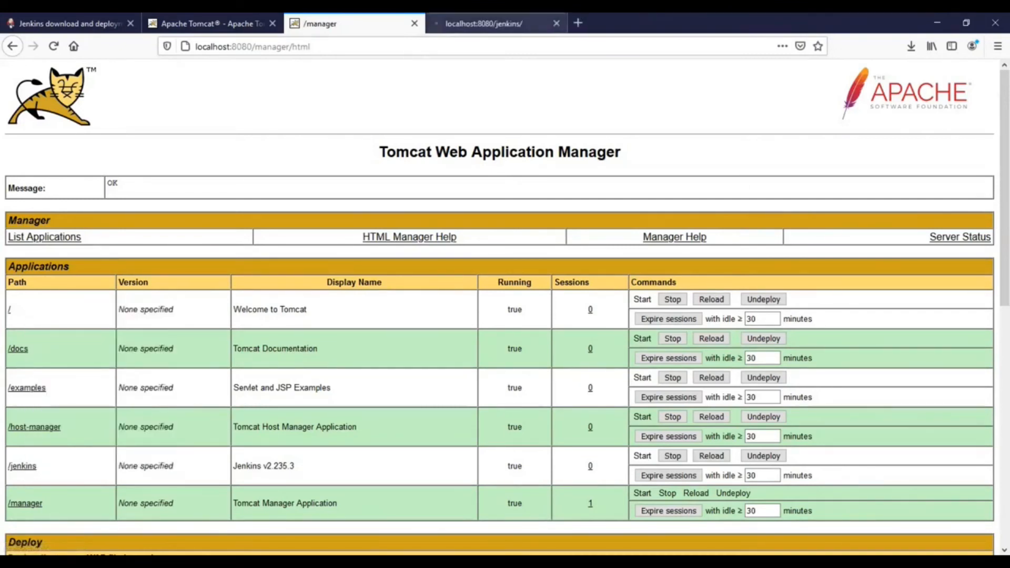
left_click(489, 24)
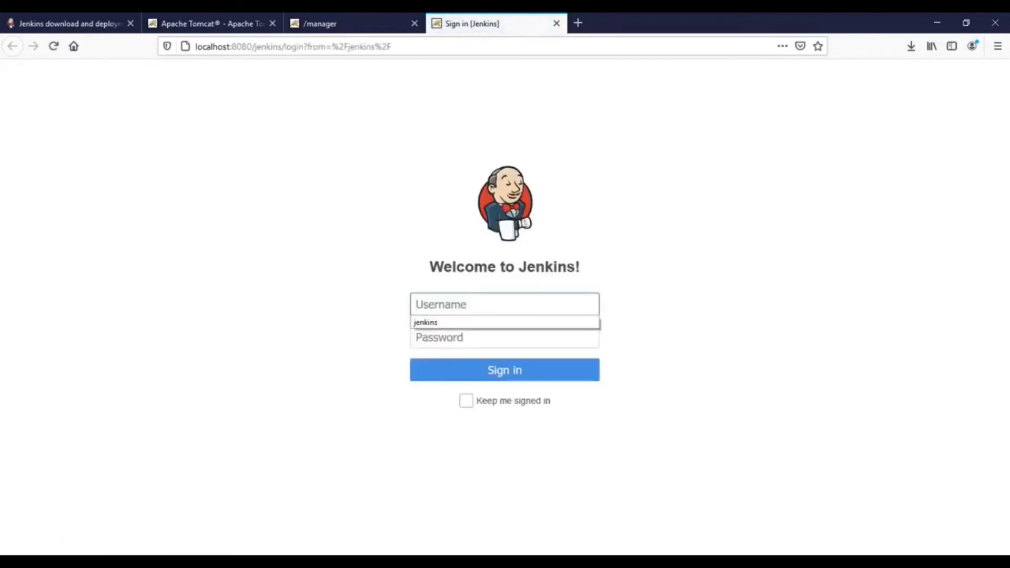
Sign in to Jenkins with the username jenkins and the account password, declining to save the login.
left_click(504, 304)
type("jenkins")
key("Tab")
type("jenkins")
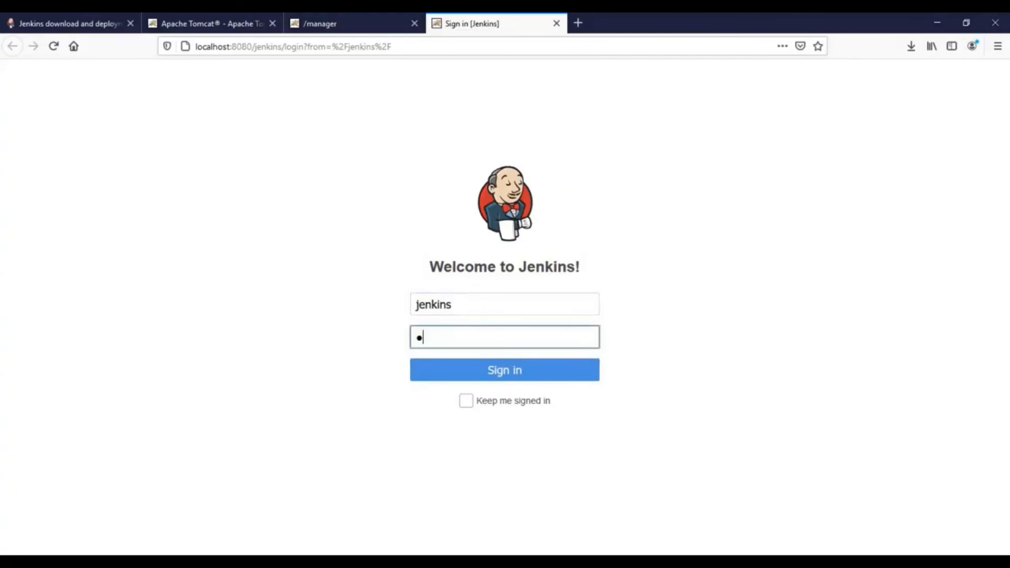
type("12")
key("Return")
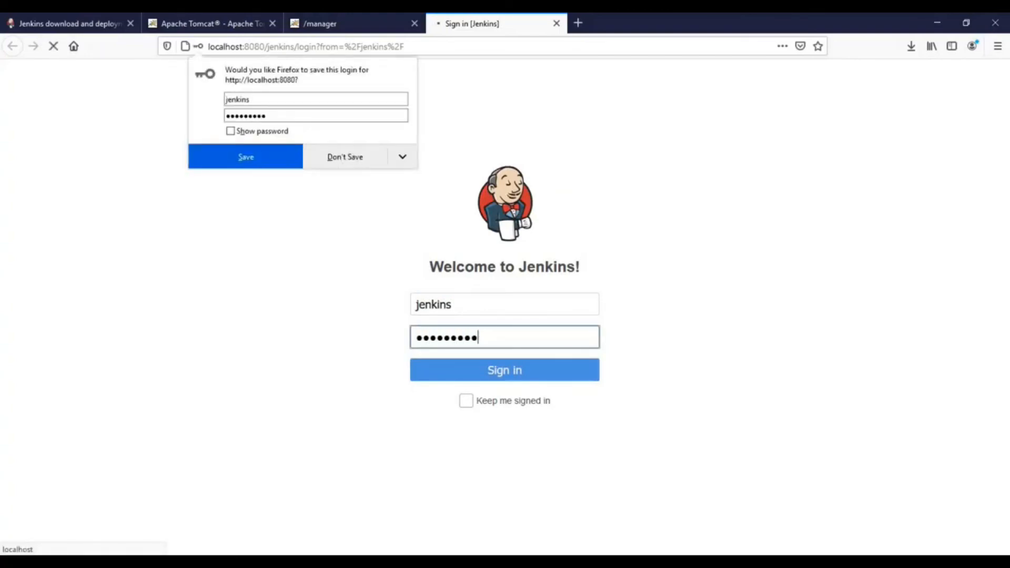
left_click(345, 157)
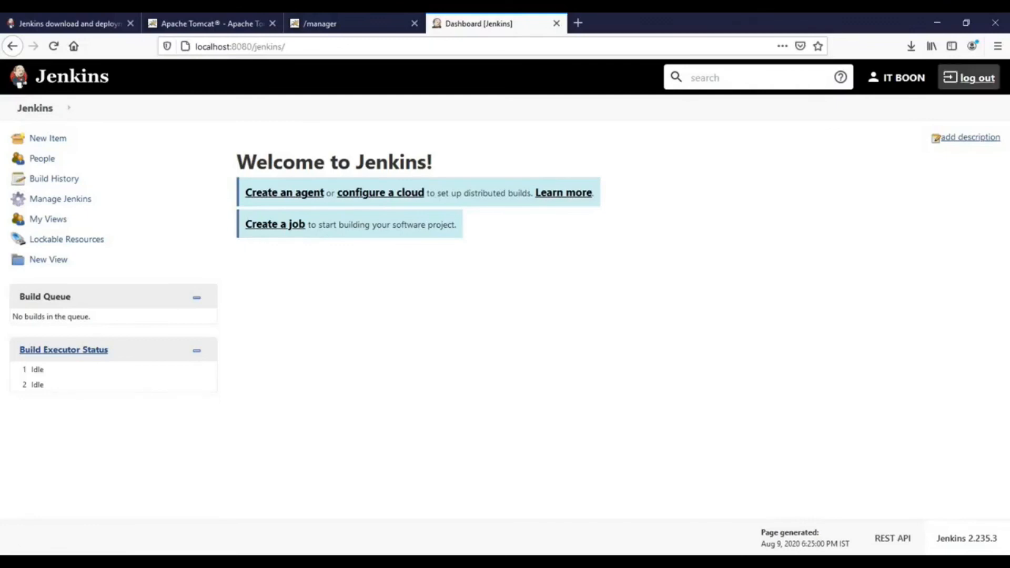
Log out of Jenkins.
left_click(969, 77)
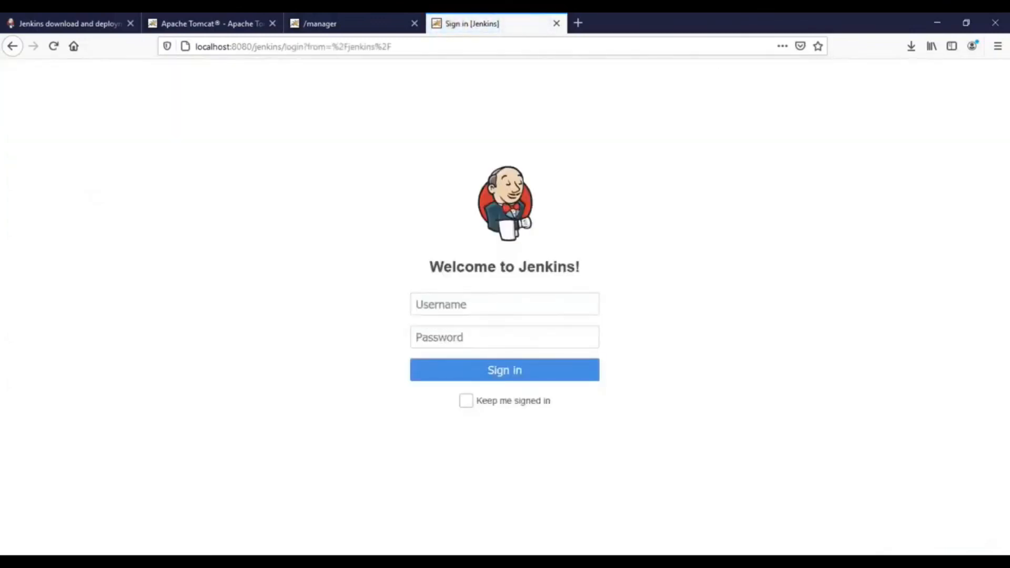